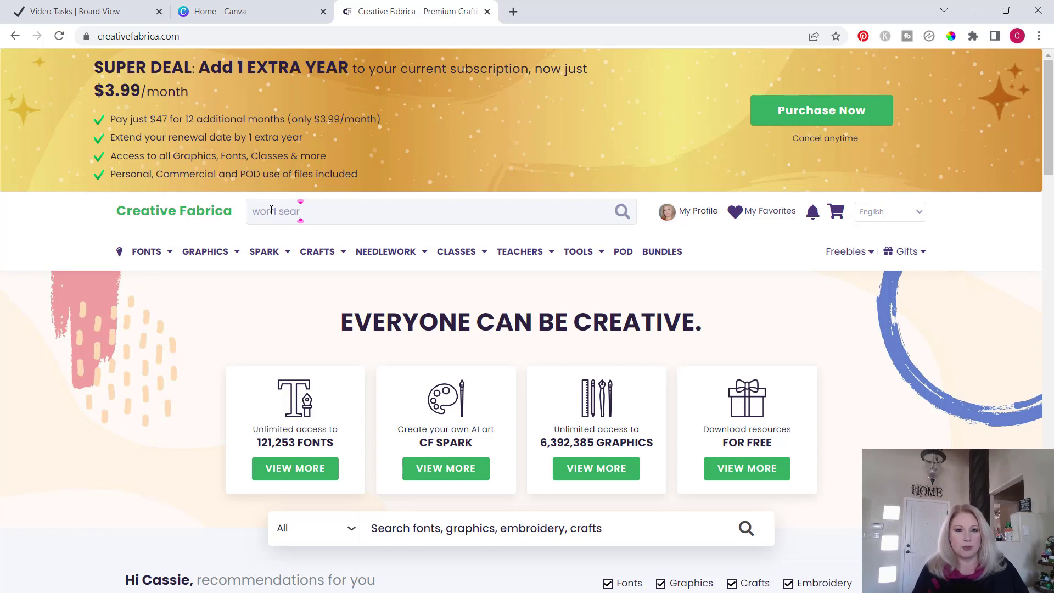
- Search Creative Fabrica for "word searches" and open the 61 Assorted Insect Animals Word Searches product
{"action": "type", "text": "ches"}
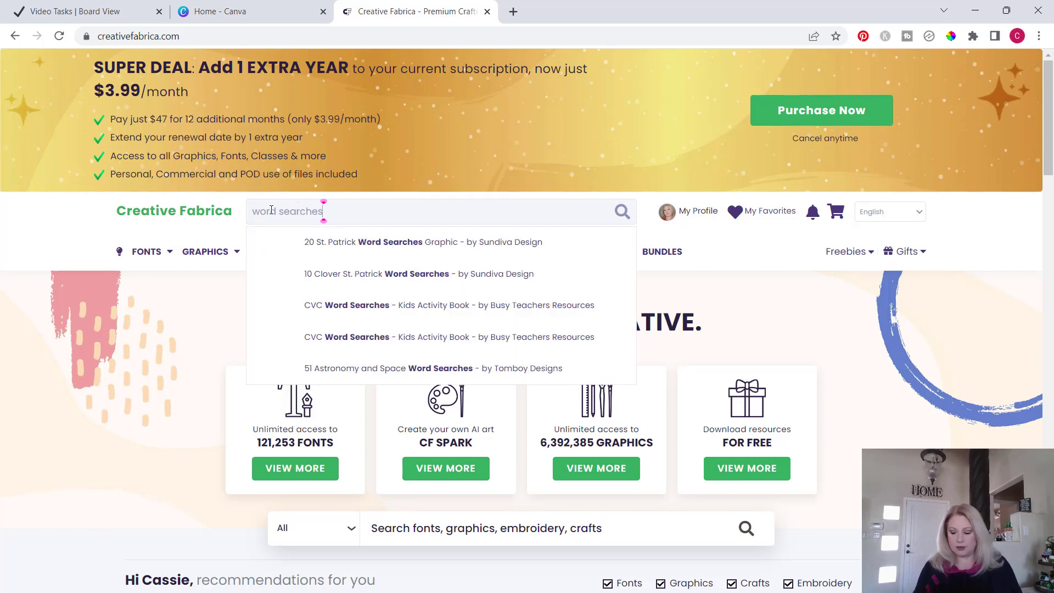
{"action": "key", "text": "Return"}
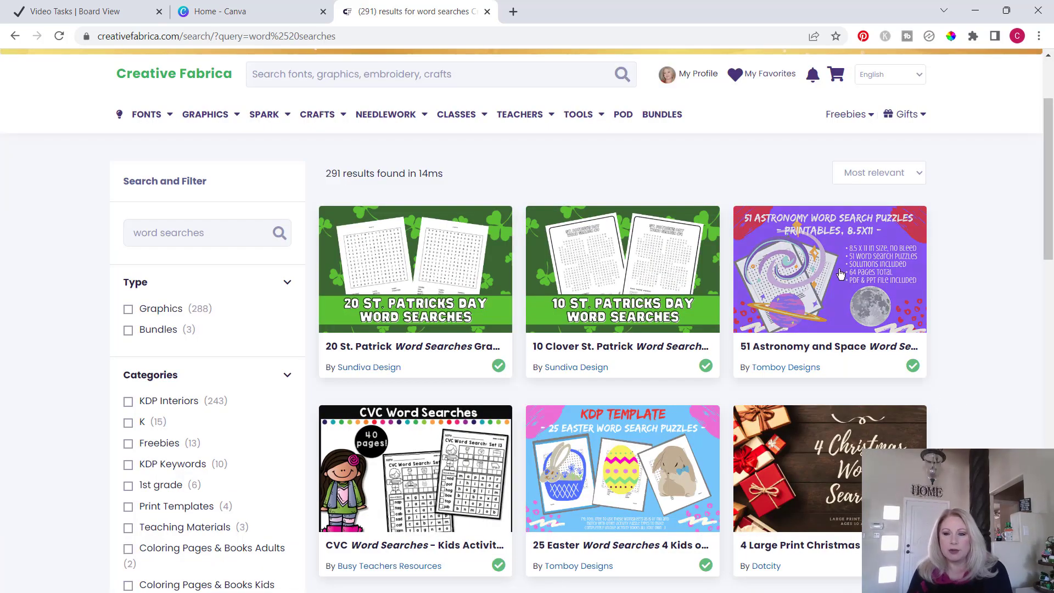
{"action": "left_click", "coordinate": [827, 259]}
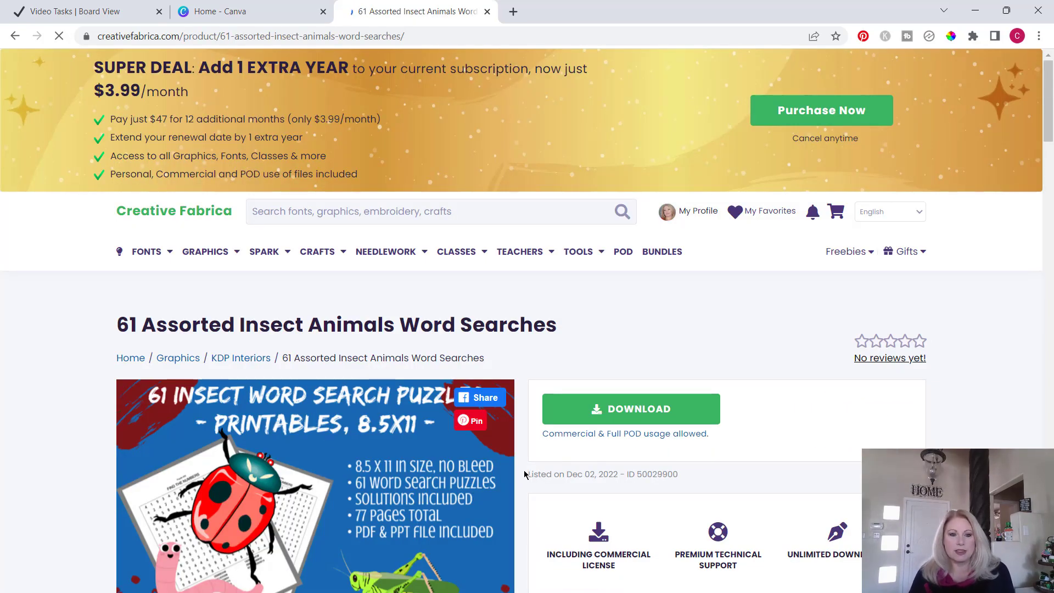
- Review the description of the 61 Assorted Insect Animals Word Searches product and download its files
{"action": "scroll", "coordinate": [524, 474], "scroll_direction": "down", "scroll_amount": 5}
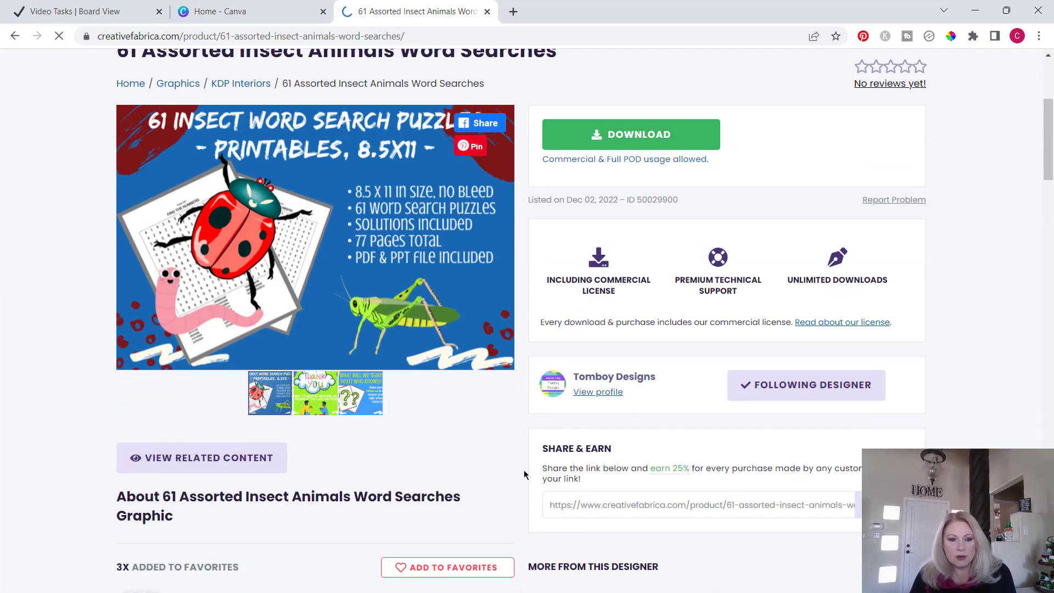
{"action": "scroll", "coordinate": [530, 467], "scroll_direction": "up", "scroll_amount": 1}
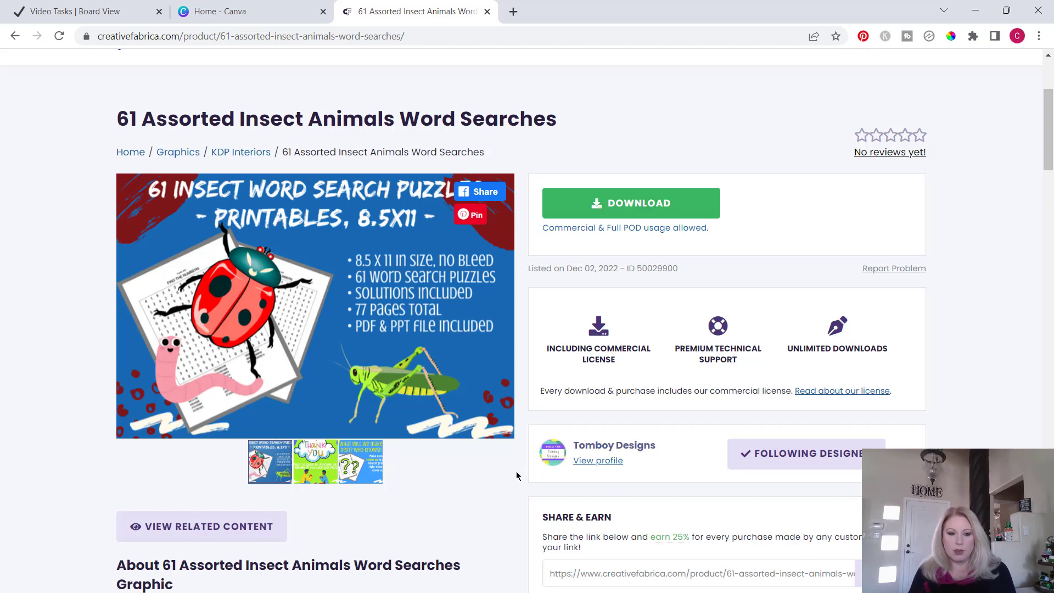
{"action": "scroll", "coordinate": [517, 476], "scroll_direction": "down", "scroll_amount": 3}
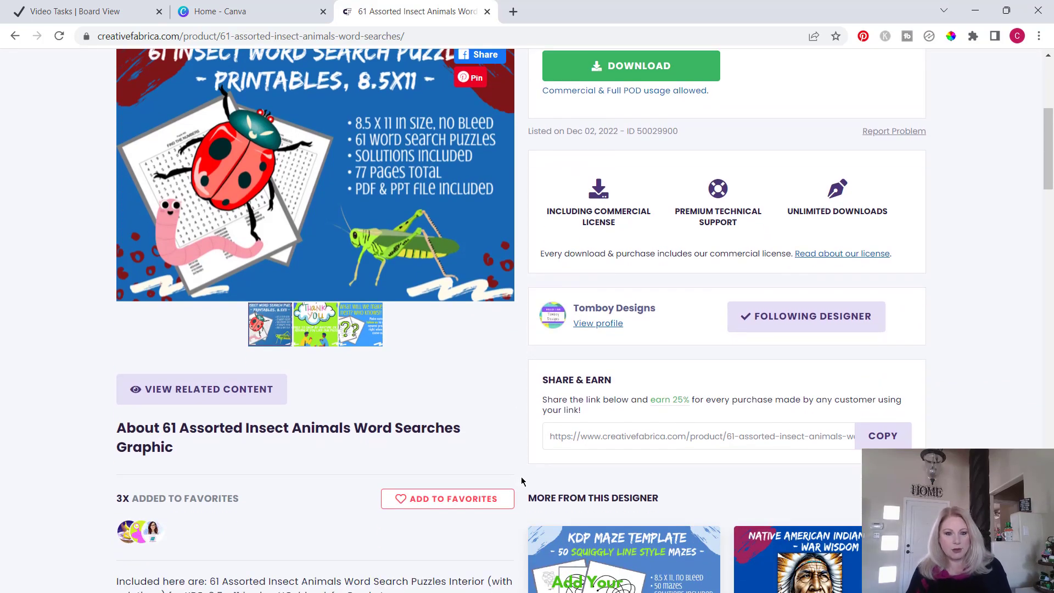
{"action": "scroll", "coordinate": [521, 477], "scroll_direction": "down", "scroll_amount": 4}
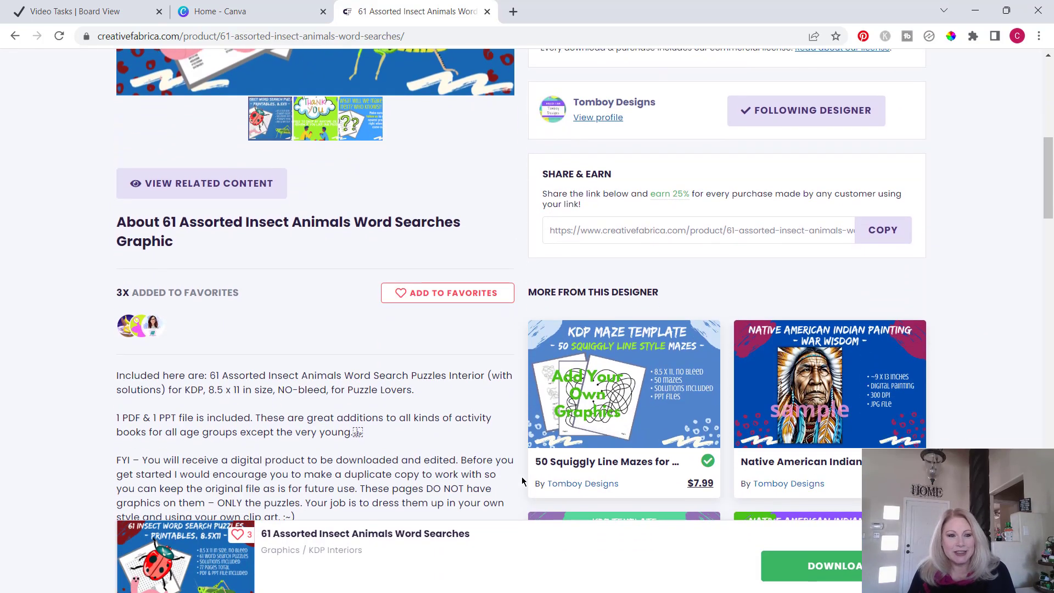
{"action": "scroll", "coordinate": [522, 481], "scroll_direction": "down", "scroll_amount": 4}
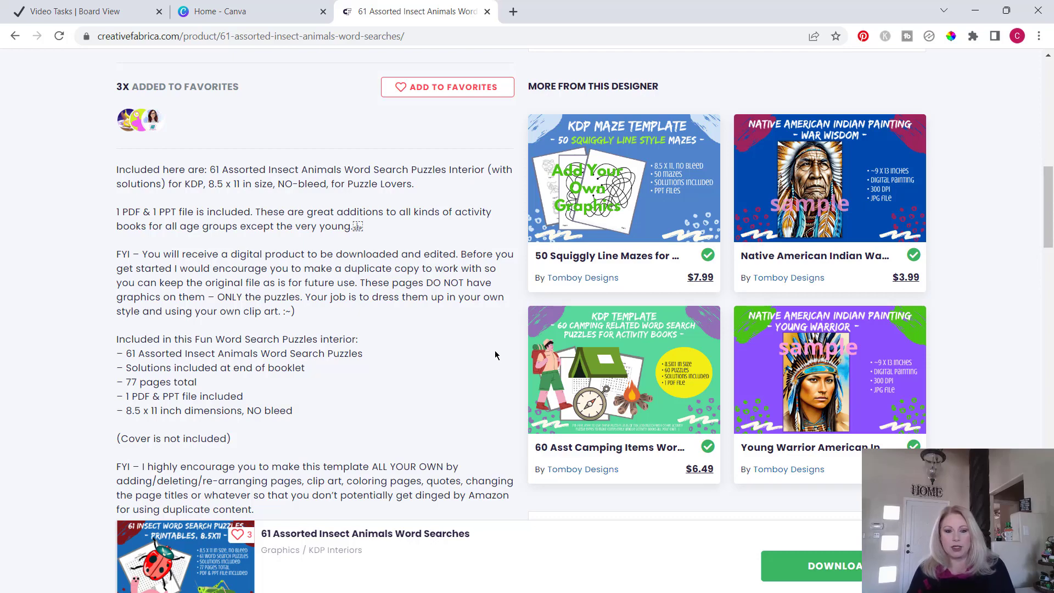
{"action": "scroll", "coordinate": [495, 355], "scroll_direction": "up", "scroll_amount": 10}
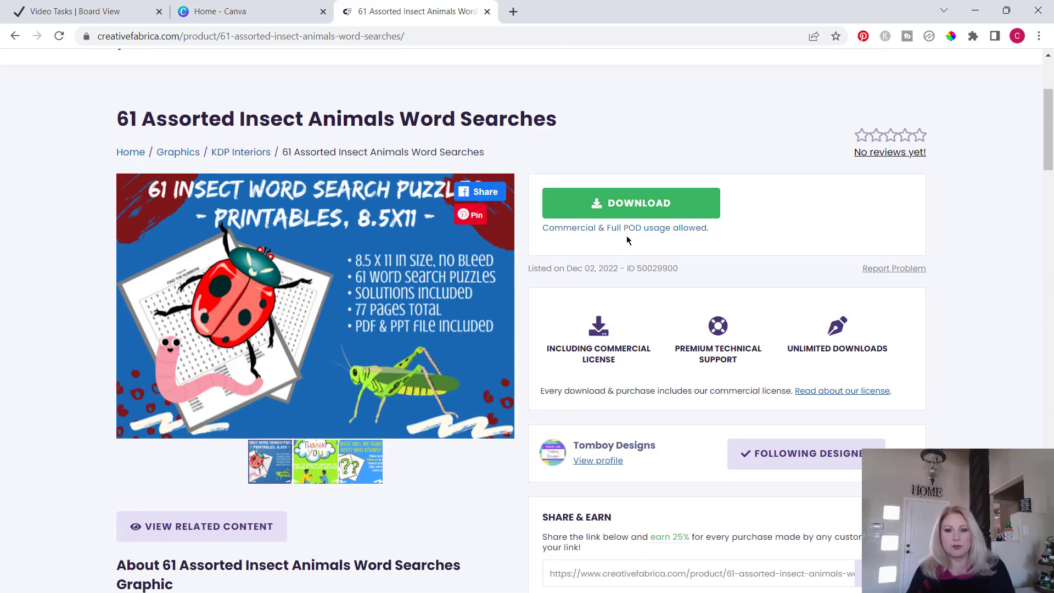
{"action": "left_click", "coordinate": [631, 204]}
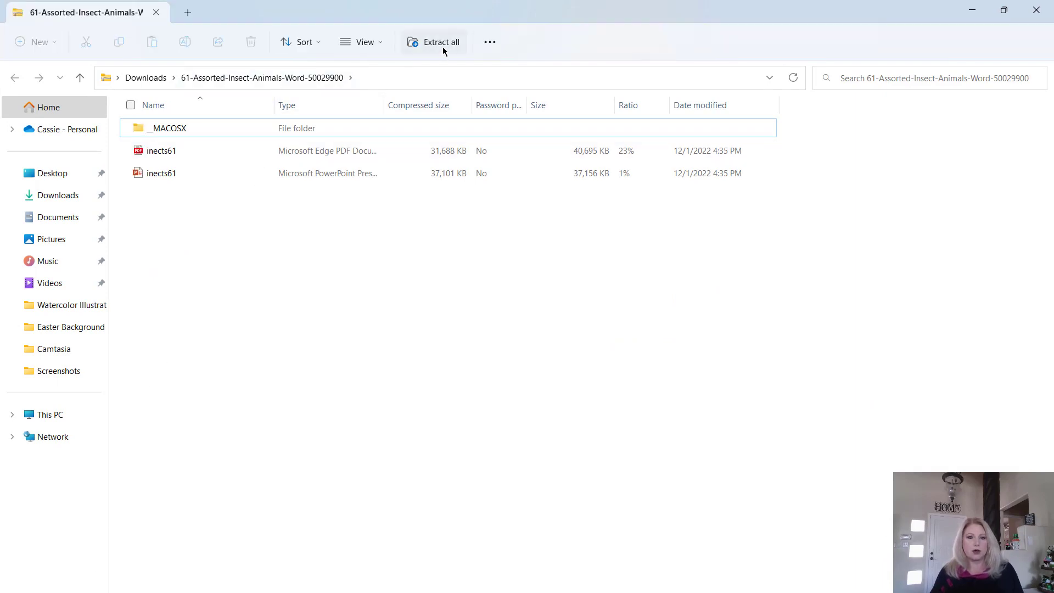
- Extract all files of the downloaded archive to the suggested Downloads folder and close the archive window
{"action": "left_click", "coordinate": [444, 44]}
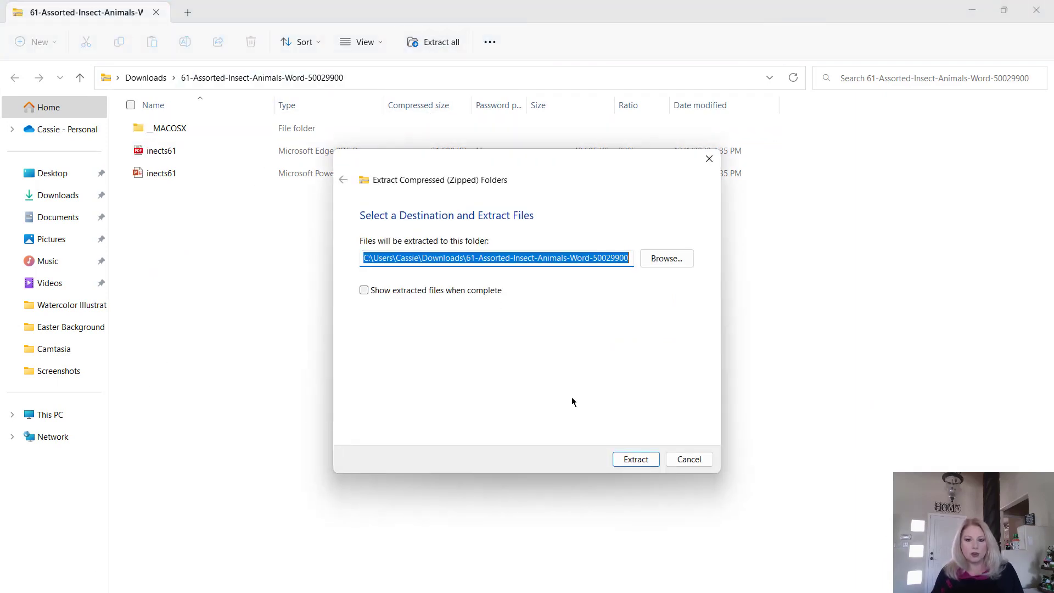
{"action": "left_click", "coordinate": [635, 460]}
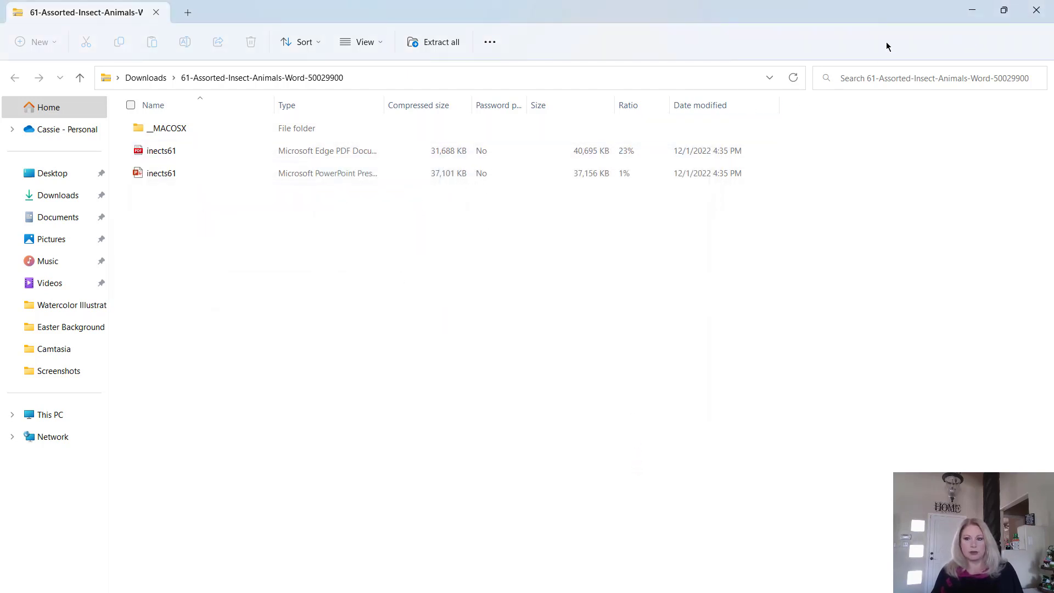
{"action": "left_click", "coordinate": [1037, 11]}
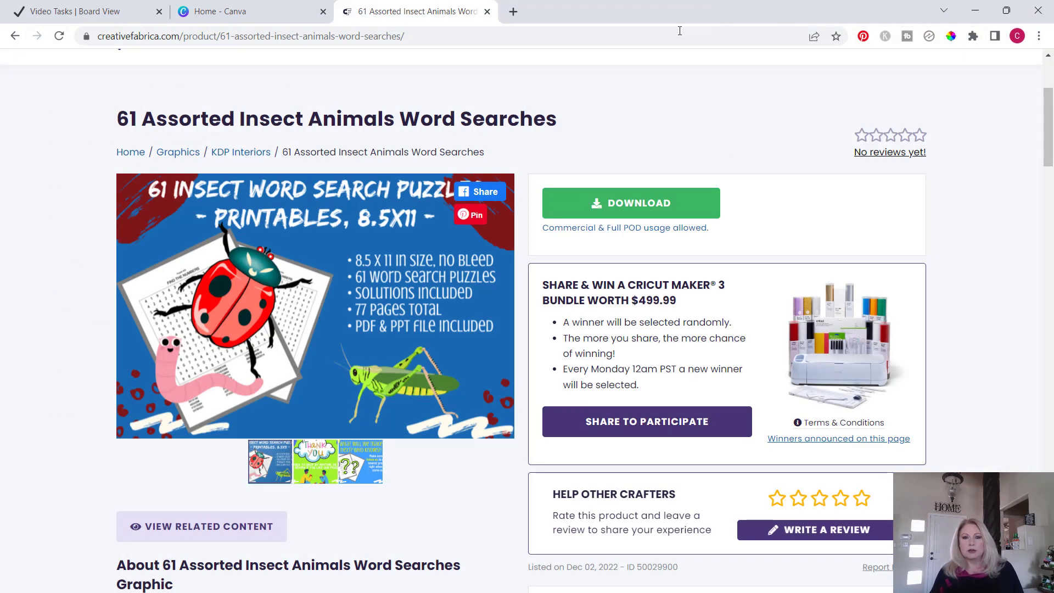
- Switch to Canva, import the inects61 PDF from the extracted insect word search folder, and open it as a design
{"action": "left_click", "coordinate": [250, 13]}
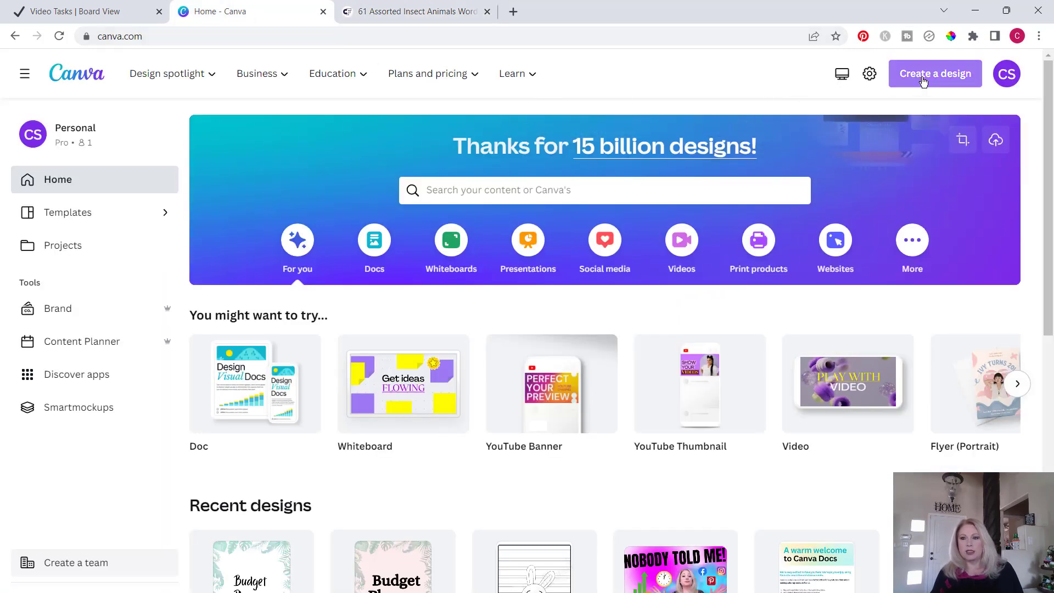
{"action": "left_click", "coordinate": [923, 81]}
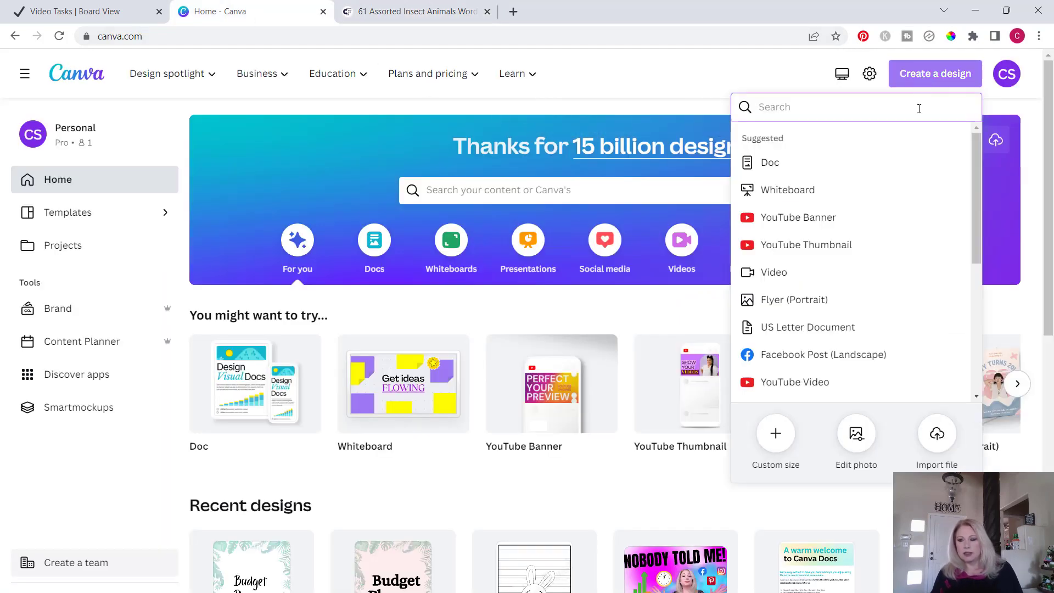
{"action": "left_click", "coordinate": [938, 435]}
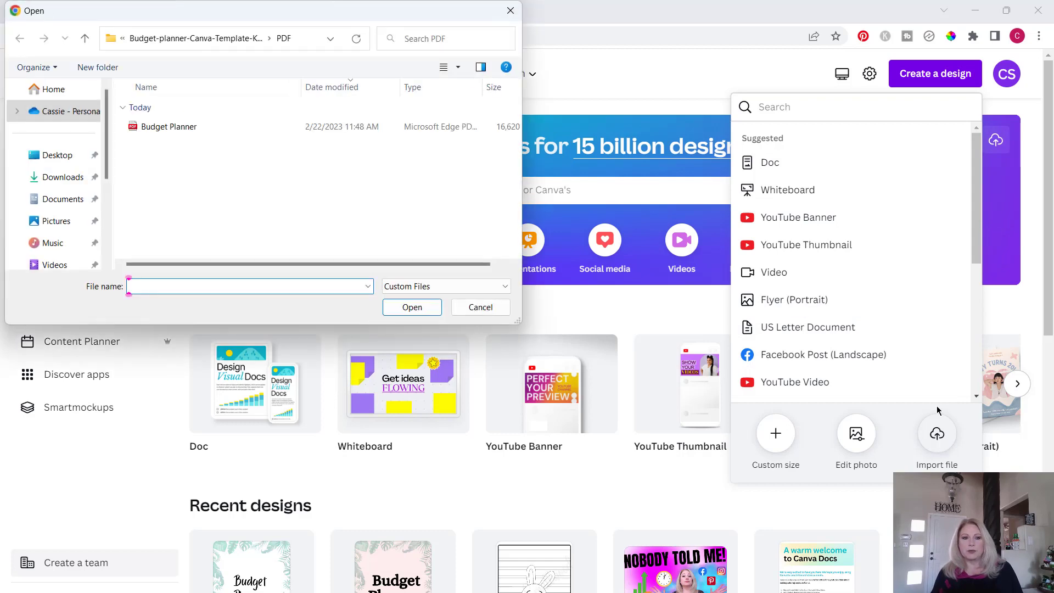
{"action": "left_click", "coordinate": [59, 178]}
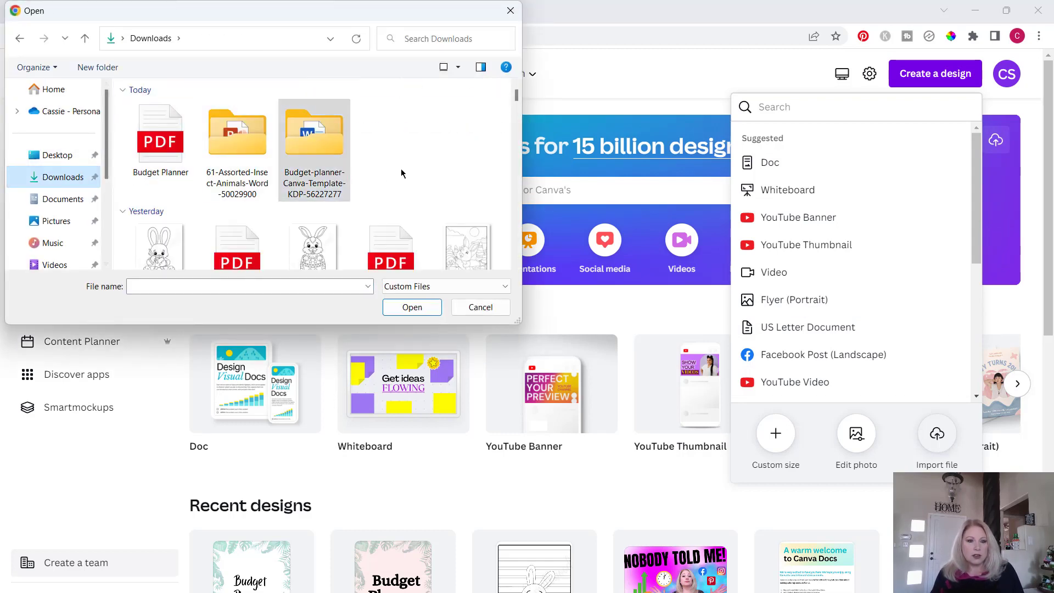
{"action": "double_click", "coordinate": [245, 140]}
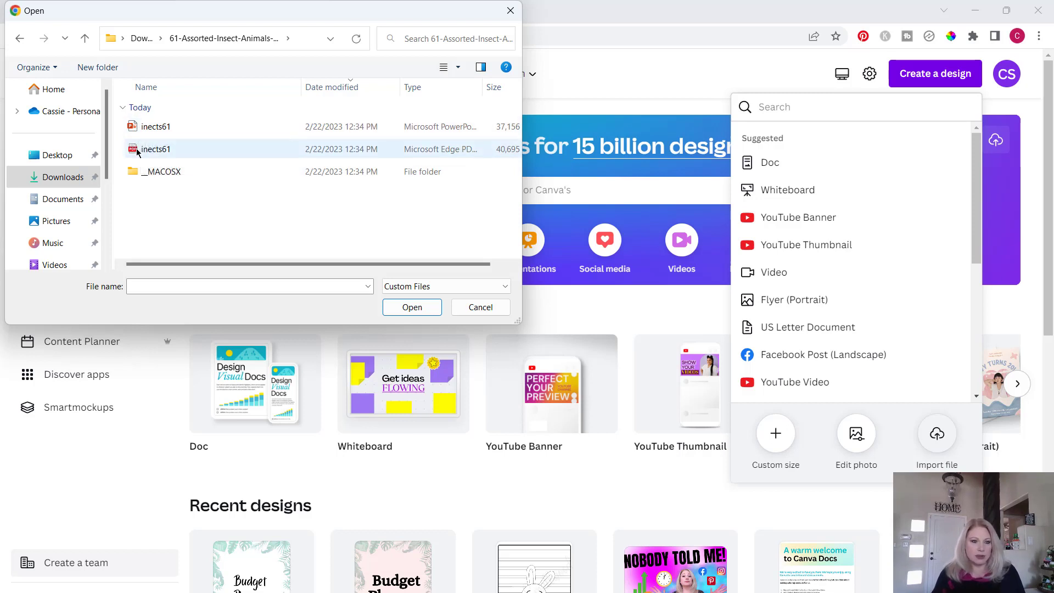
{"action": "double_click", "coordinate": [155, 150]}
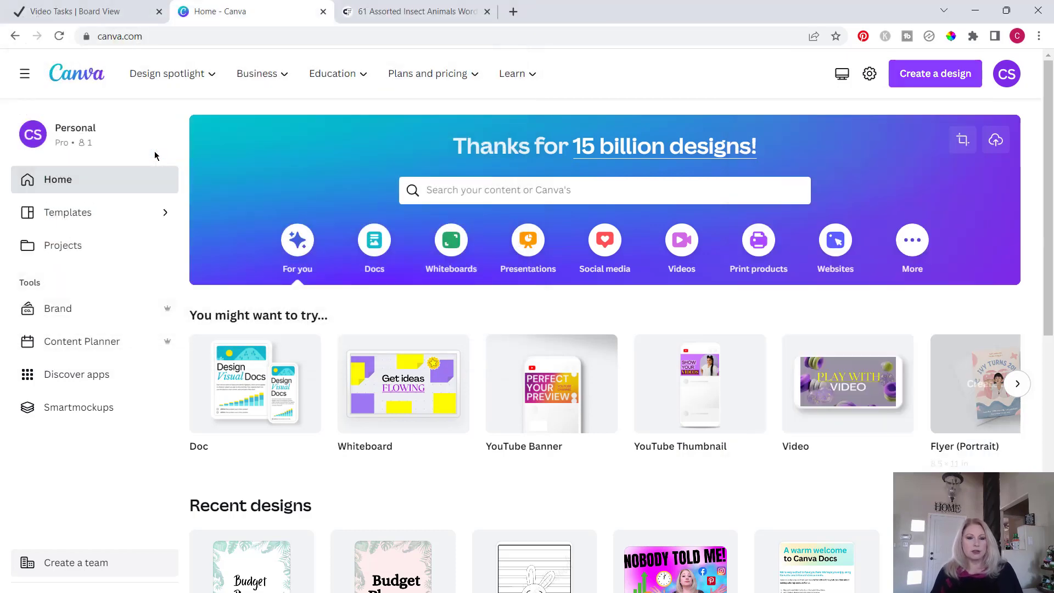
{"action": "scroll", "coordinate": [252, 512], "scroll_direction": "down", "scroll_amount": 1}
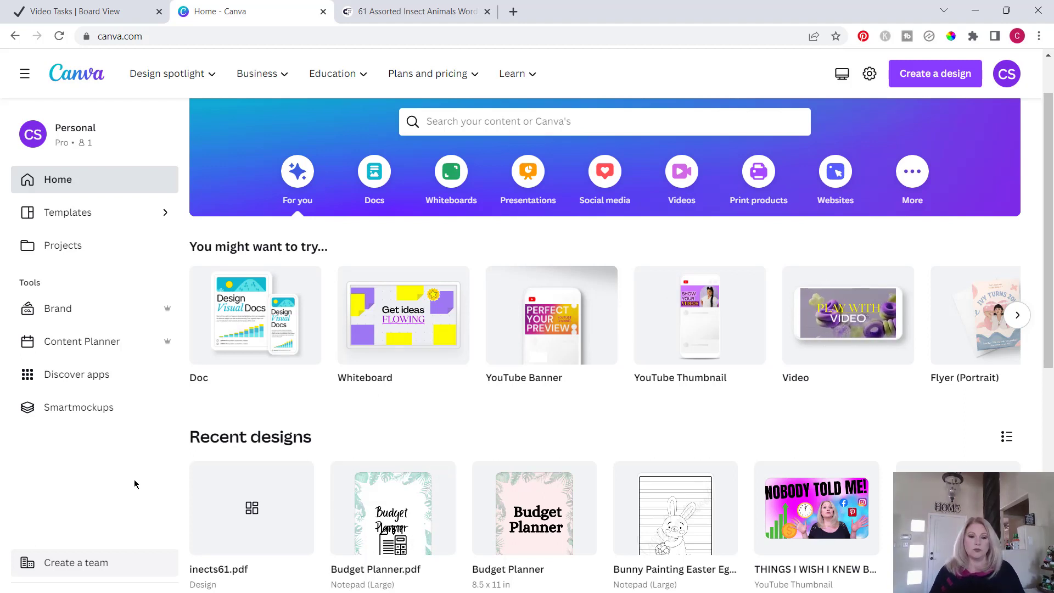
{"action": "left_click", "coordinate": [257, 514]}
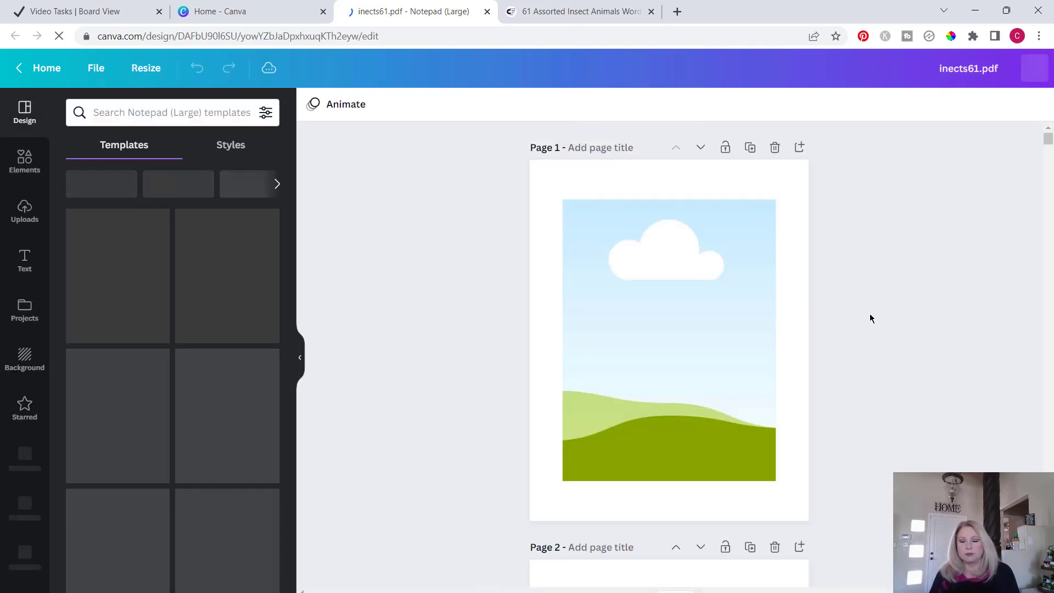
- Look through the word search pages and the solution pages of the imported design, ending back on page 1
{"action": "scroll", "coordinate": [823, 388], "scroll_direction": "down", "scroll_amount": 7}
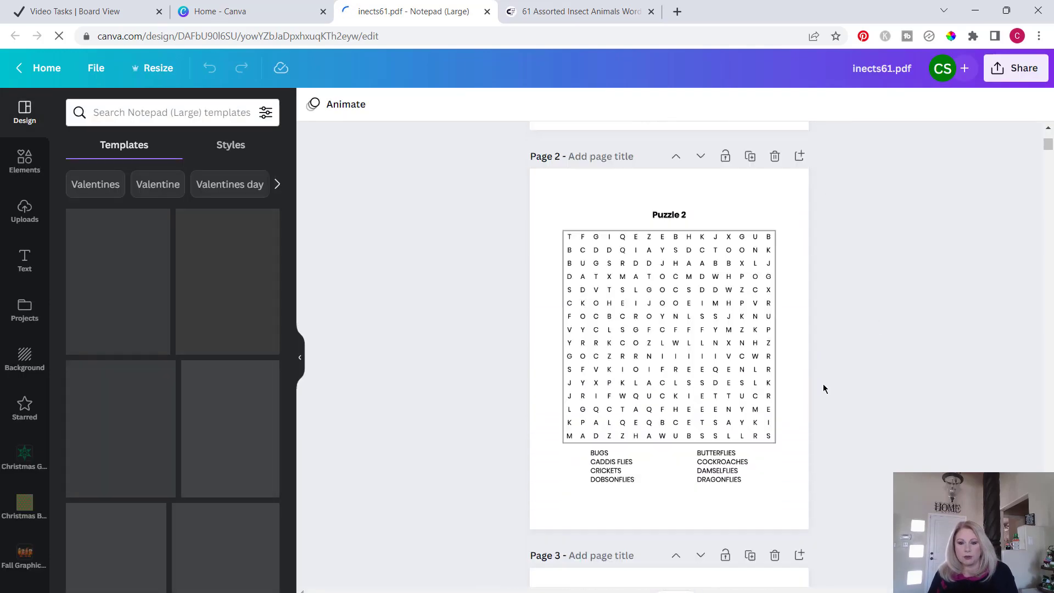
{"action": "scroll", "coordinate": [823, 388], "scroll_direction": "down", "scroll_amount": 8}
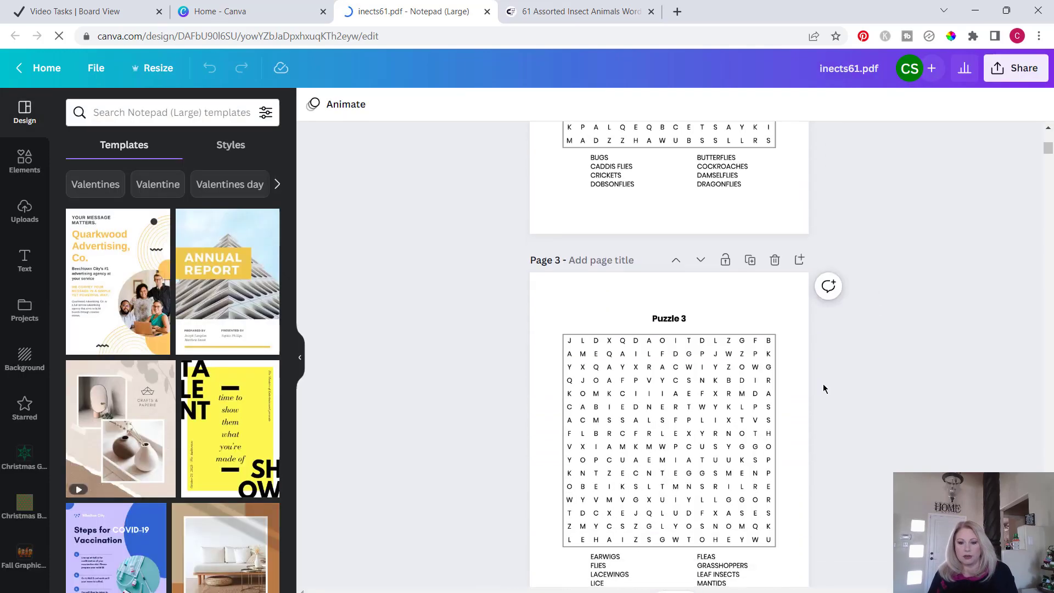
{"action": "scroll", "coordinate": [824, 388], "scroll_direction": "up", "scroll_amount": 5}
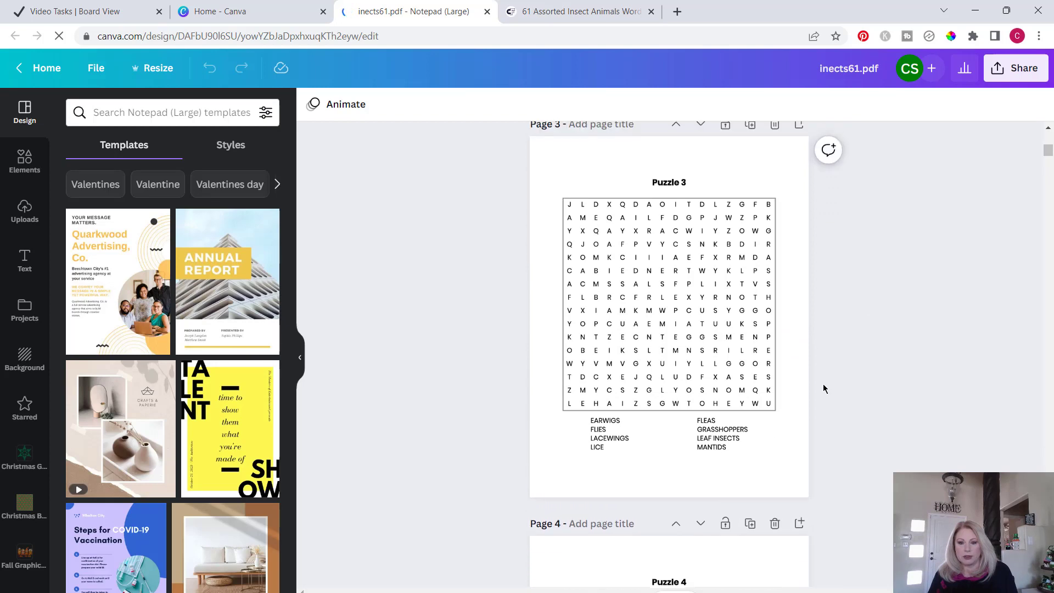
{"action": "scroll", "coordinate": [846, 281], "scroll_direction": "up", "scroll_amount": 1}
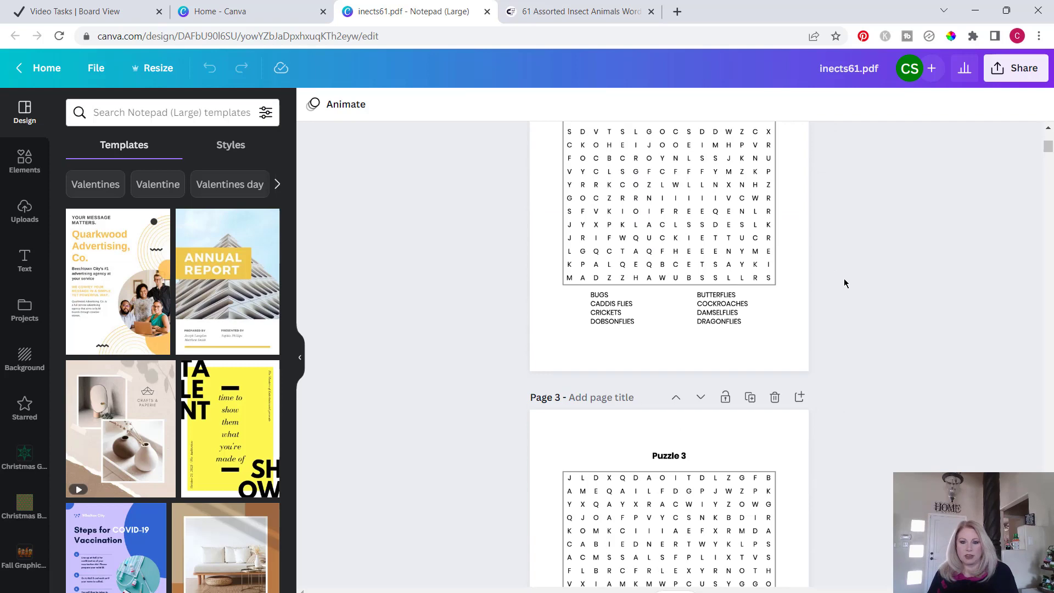
{"action": "scroll", "coordinate": [844, 283], "scroll_direction": "down", "scroll_amount": 6}
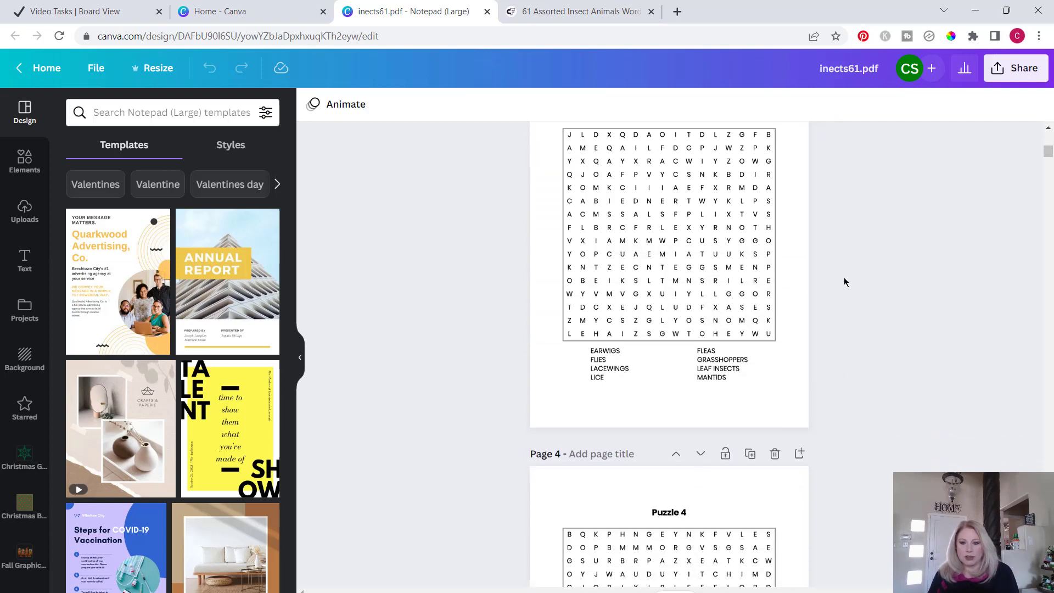
{"action": "scroll", "coordinate": [844, 282], "scroll_direction": "down", "scroll_amount": 7}
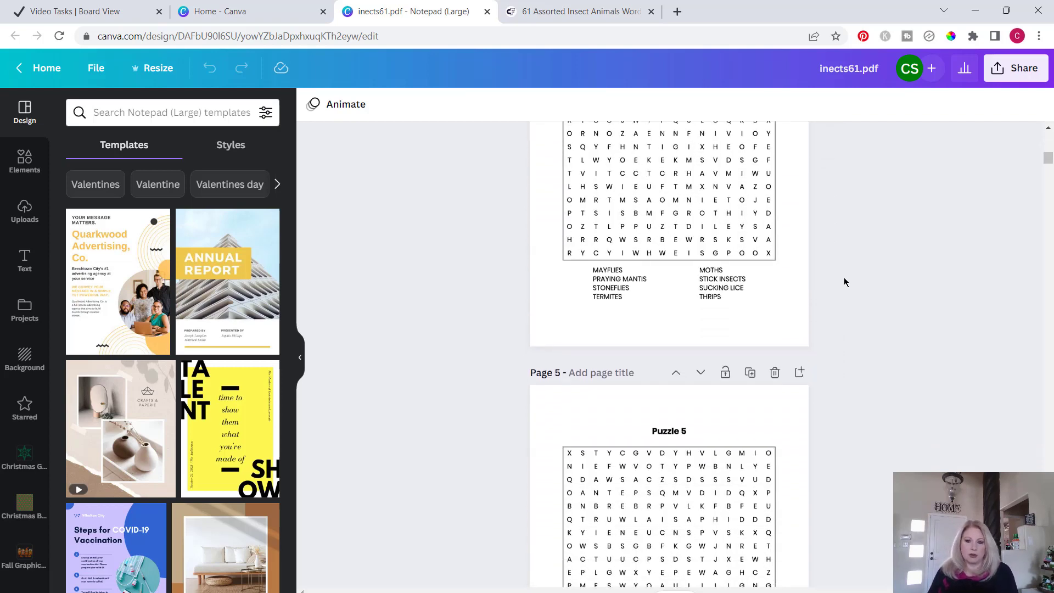
{"action": "scroll", "coordinate": [844, 282], "scroll_direction": "down", "scroll_amount": 4}
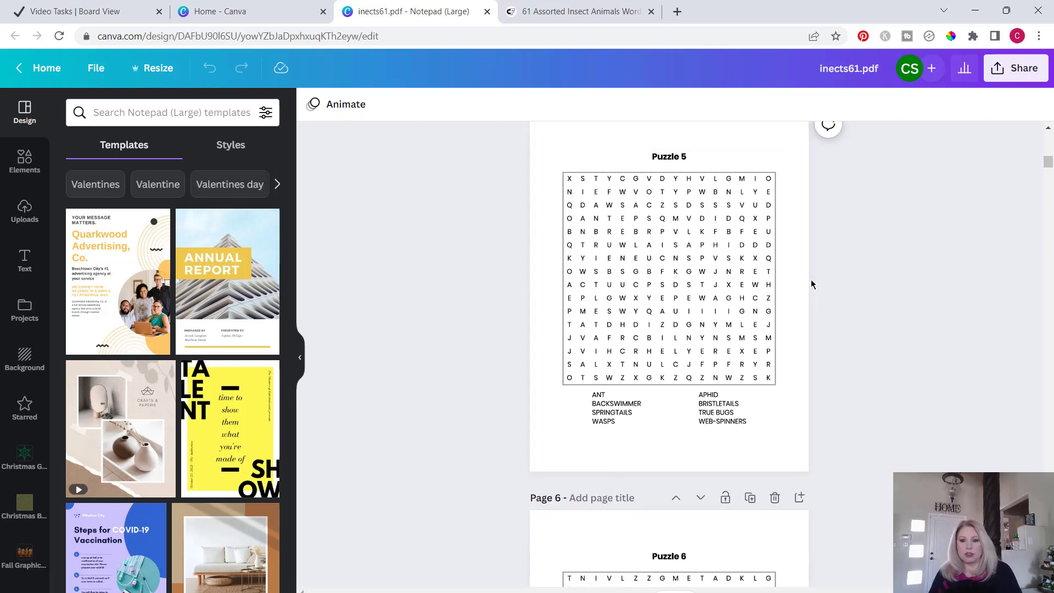
{"action": "scroll", "coordinate": [813, 283], "scroll_direction": "up", "scroll_amount": 19}
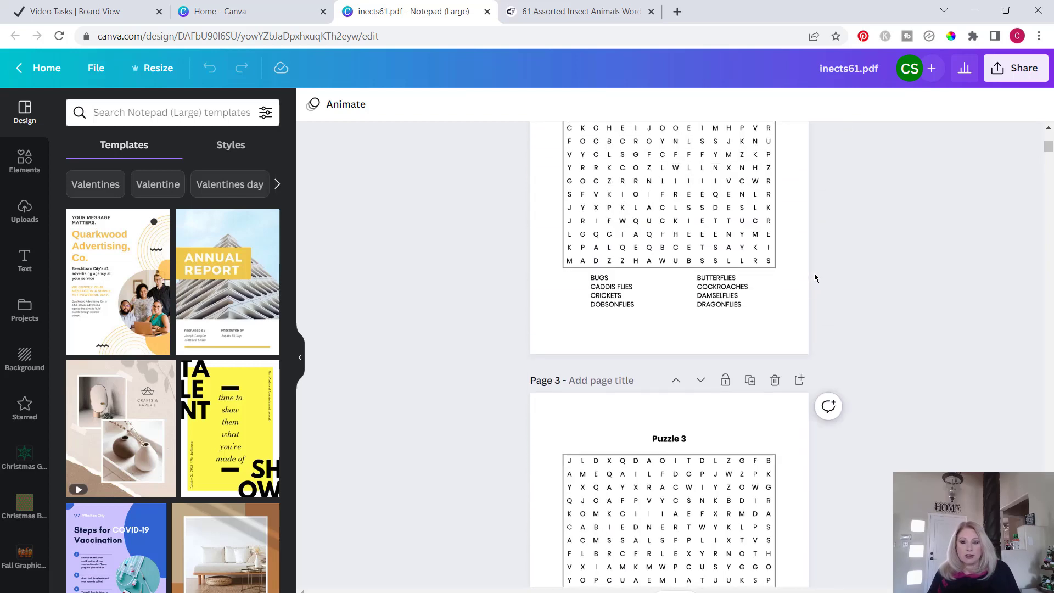
{"action": "scroll", "coordinate": [816, 280], "scroll_direction": "down", "scroll_amount": 20}
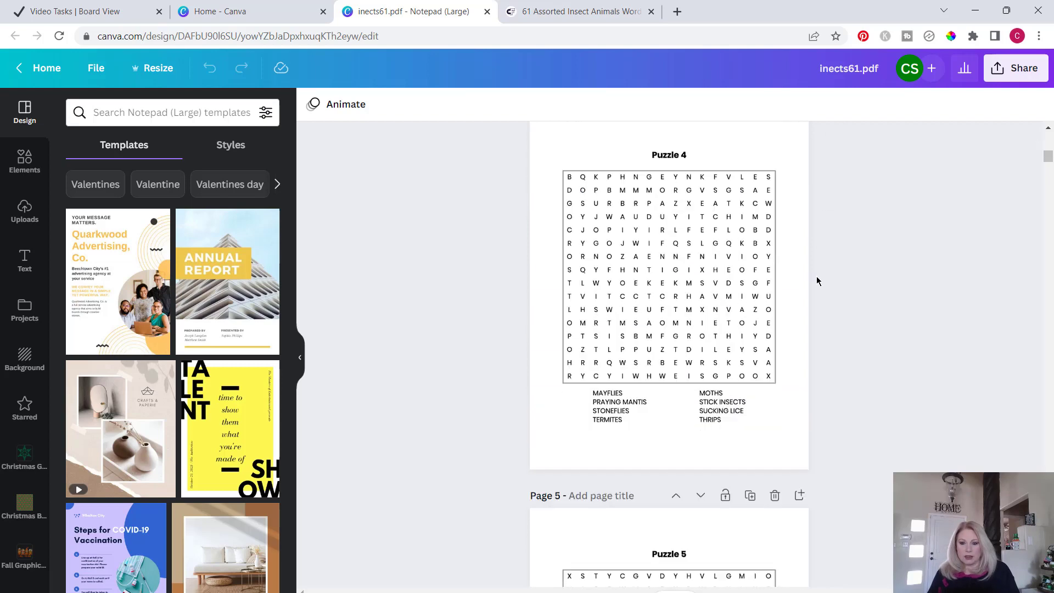
{"action": "left_click_drag", "start_coordinate": [1047, 171], "coordinate": [1047, 490]}
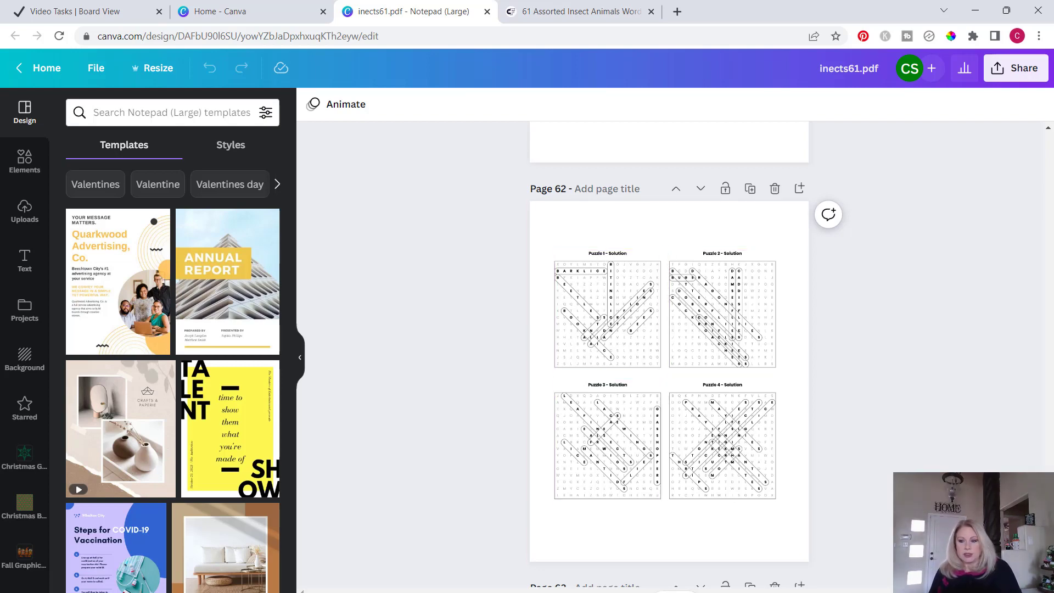
{"action": "left_click_drag", "start_coordinate": [1048, 487], "coordinate": [1041, 134]}
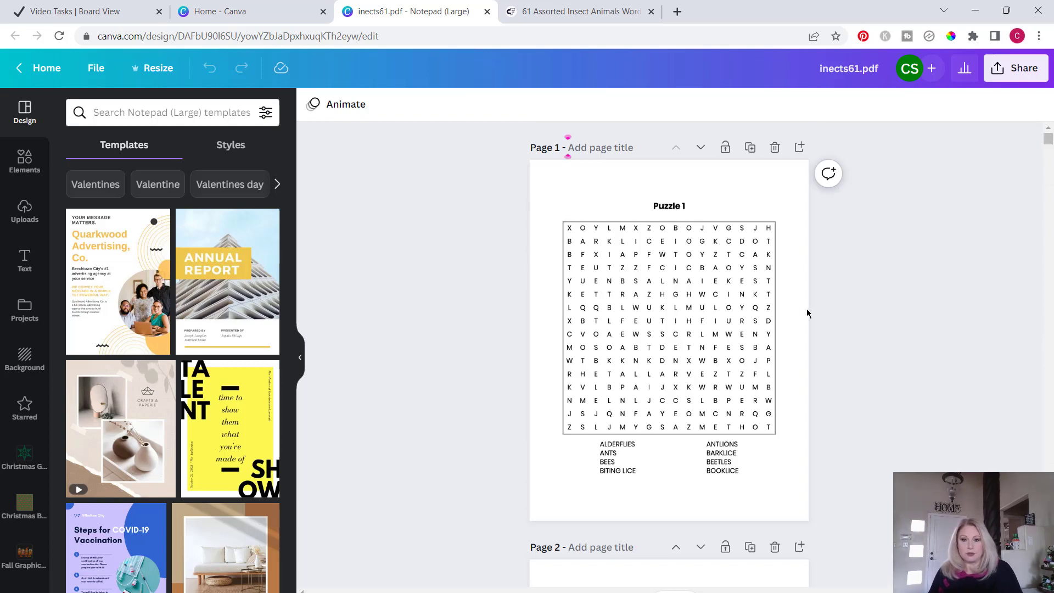
- Move the Puzzle 1 image slightly upward on page 1
{"action": "left_click", "coordinate": [699, 228]}
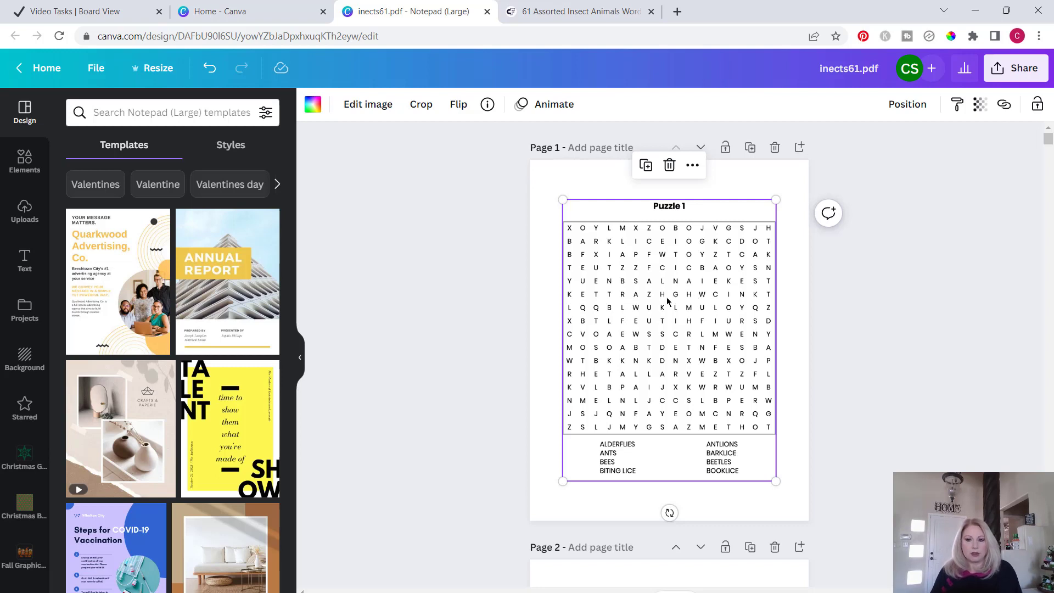
{"action": "left_click_drag", "start_coordinate": [667, 298], "coordinate": [664, 279]}
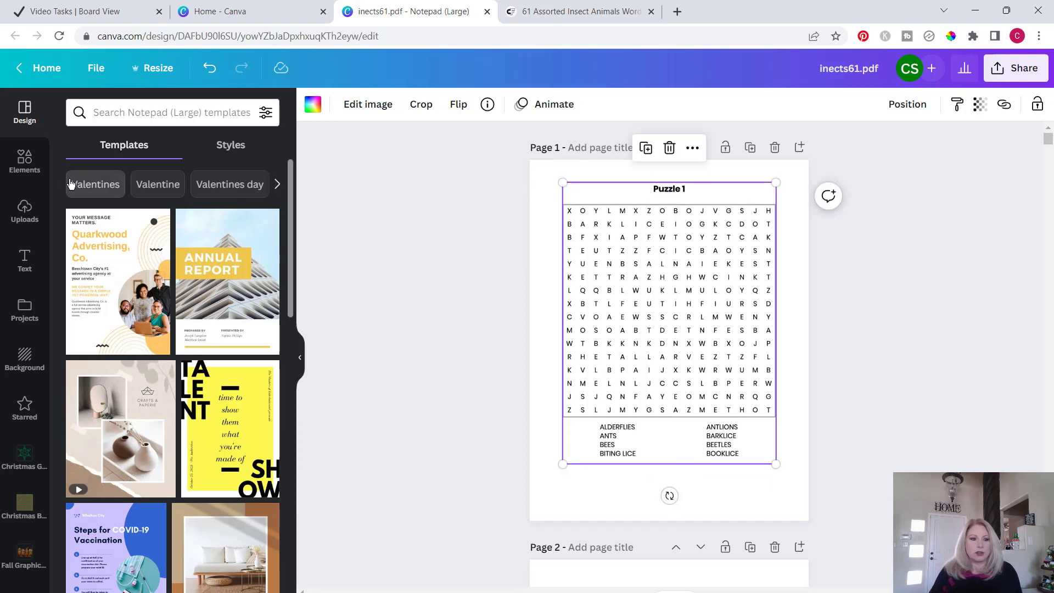
- Search the elements library for INSECTS graphics
{"action": "left_click", "coordinate": [20, 164]}
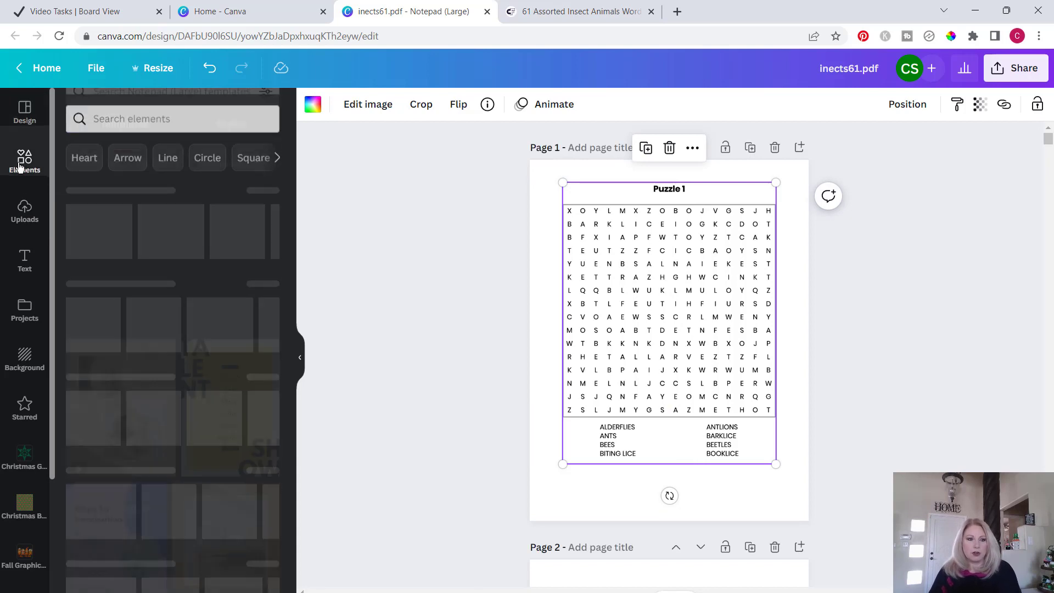
{"action": "left_click", "coordinate": [111, 119]}
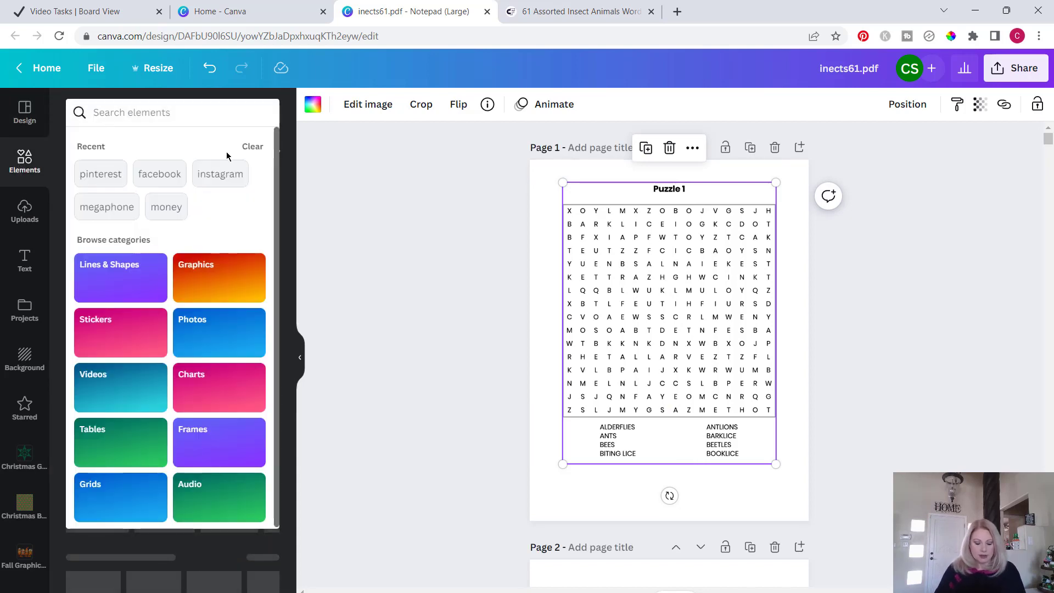
{"action": "type", "text": "lNSECTS"}
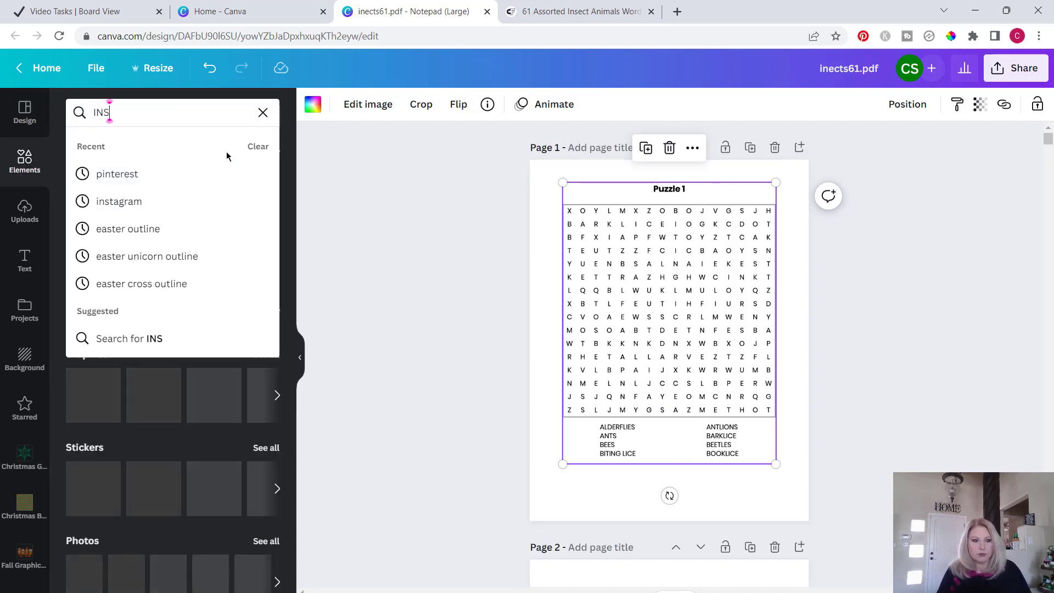
{"action": "key", "text": "Return"}
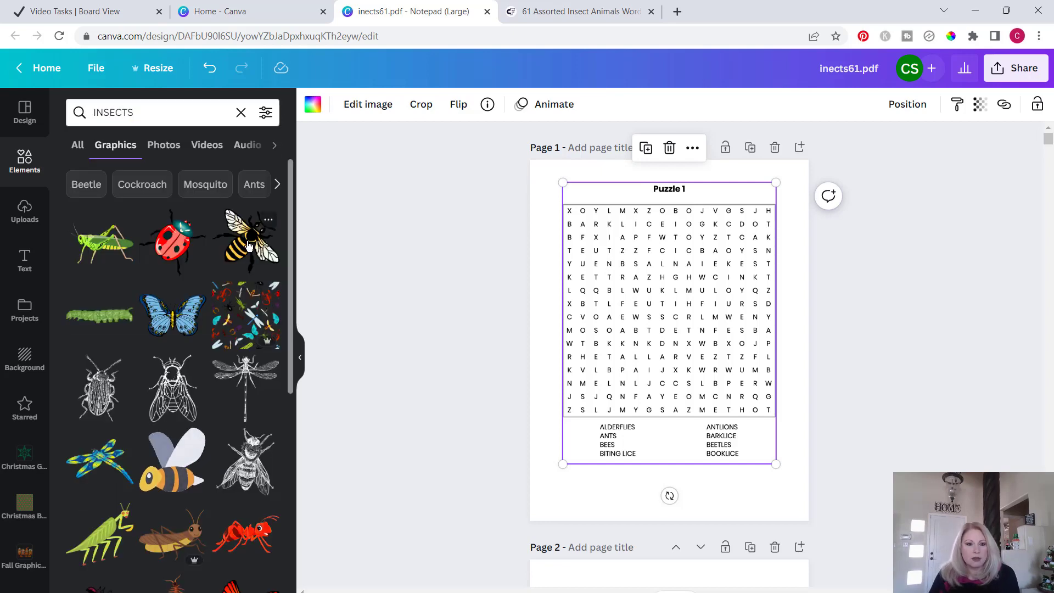
- Add the yellow-and-black bee graphic as a small image beside the first word list column on page 1 and nudge it upward
{"action": "left_click_drag", "start_coordinate": [248, 246], "coordinate": [566, 485]}
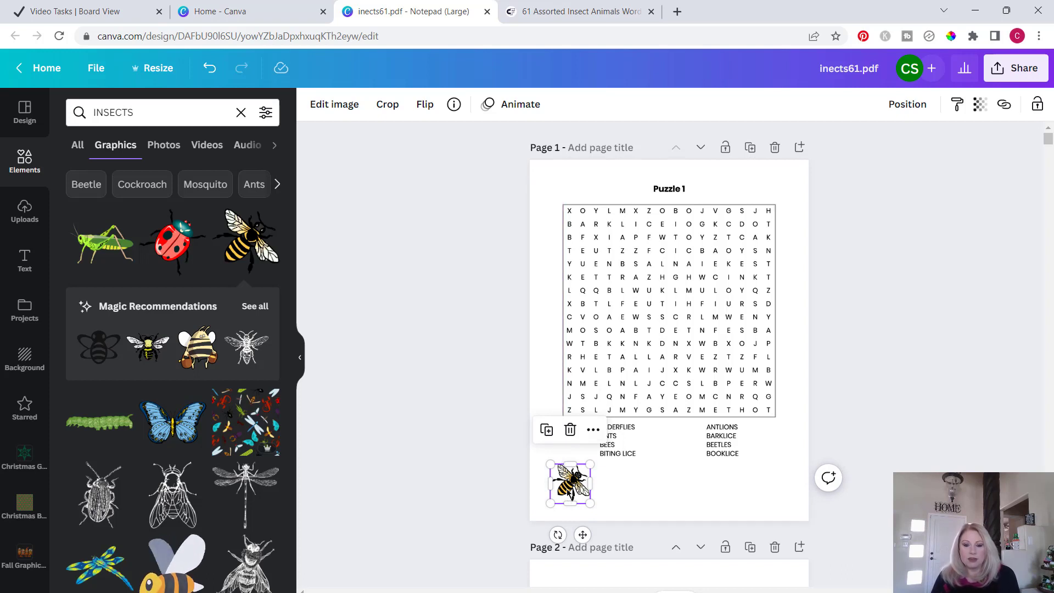
{"action": "mouse_move", "coordinate": [568, 492]}
{"action": "left_mouse_down"}
{"action": "mouse_move", "coordinate": [606, 385]}
{"action": "mouse_move", "coordinate": [566, 419]}
{"action": "mouse_move", "coordinate": [558, 482]}
{"action": "mouse_move", "coordinate": [571, 461]}
{"action": "mouse_move", "coordinate": [570, 472]}
{"action": "left_mouse_up"}
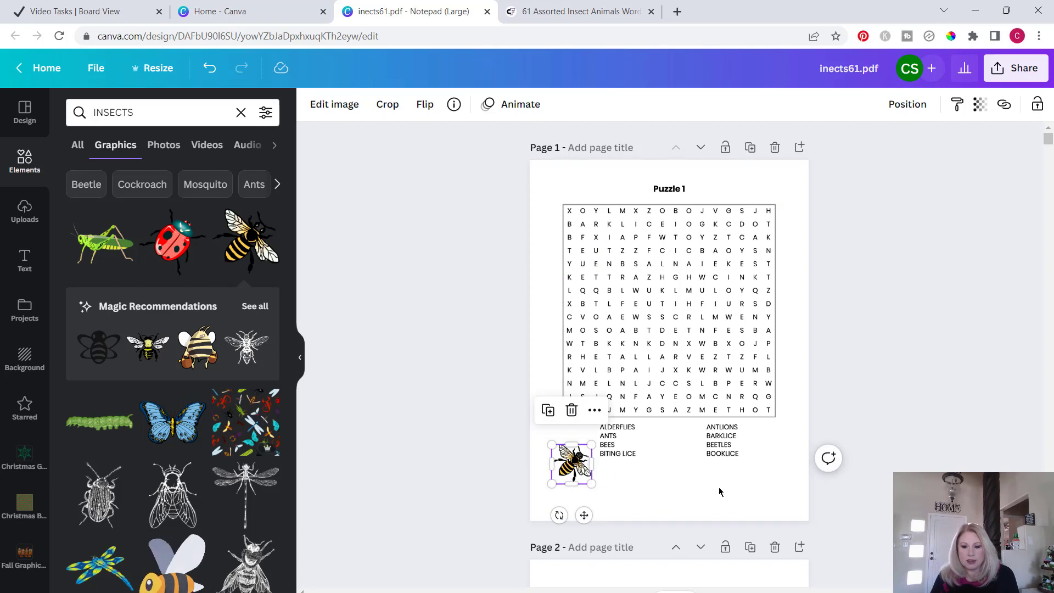
{"action": "left_click", "coordinate": [877, 499]}
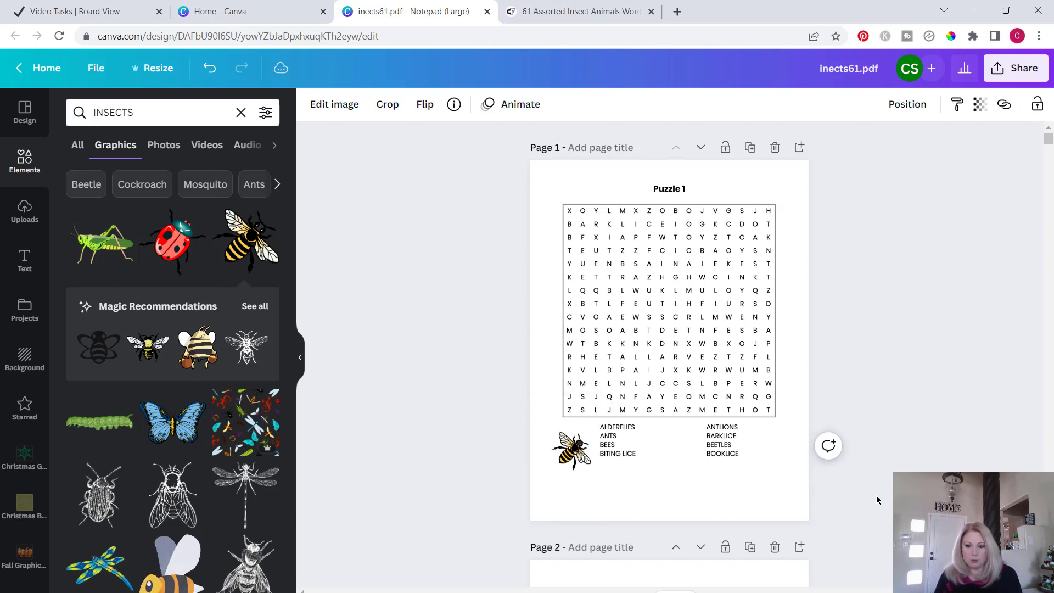
{"action": "key", "text": "Up"}
{"action": "key", "text": "Up"}
{"action": "key", "text": "Up"}
{"action": "key", "text": "Up"}
{"action": "key", "text": "Up"}
{"action": "key", "text": "Up"}
- Add the red ladybug graphic to page 1, shrink and rotate it, and place it between the two word list columns
{"action": "left_click", "coordinate": [173, 242]}
{"action": "left_click_drag", "start_coordinate": [669, 341], "coordinate": [706, 473]}
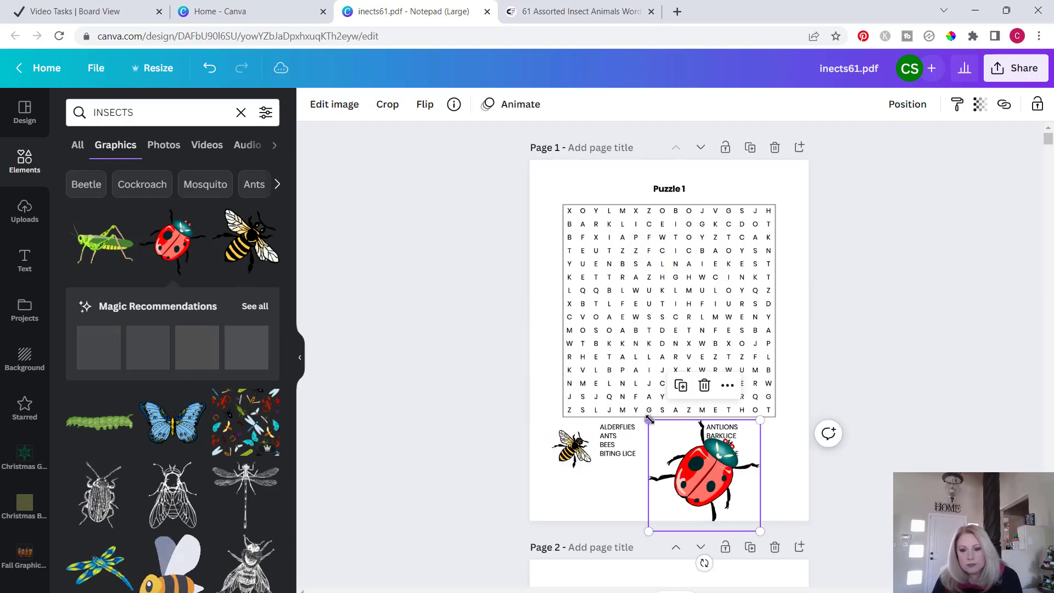
{"action": "left_click_drag", "start_coordinate": [649, 419], "coordinate": [701, 473]}
{"action": "left_click_drag", "start_coordinate": [731, 560], "coordinate": [771, 546]}
{"action": "left_click_drag", "start_coordinate": [730, 502], "coordinate": [666, 449]}
{"action": "left_click_drag", "start_coordinate": [637, 425], "coordinate": [654, 438]}
{"action": "left_click_drag", "start_coordinate": [678, 457], "coordinate": [670, 450]}
- Add the red ant graphic beside the second word list column, shrink it to fit, and flip it horizontally
{"action": "scroll", "coordinate": [247, 353], "scroll_direction": "down", "scroll_amount": 5}
{"action": "left_click", "coordinate": [247, 300]}
{"action": "left_click_drag", "start_coordinate": [559, 280], "coordinate": [758, 468]}
{"action": "left_click_drag", "start_coordinate": [720, 447], "coordinate": [747, 462]}
{"action": "left_click_drag", "start_coordinate": [771, 476], "coordinate": [764, 442]}
{"action": "left_click", "coordinate": [425, 104]}
{"action": "left_click", "coordinate": [459, 144]}
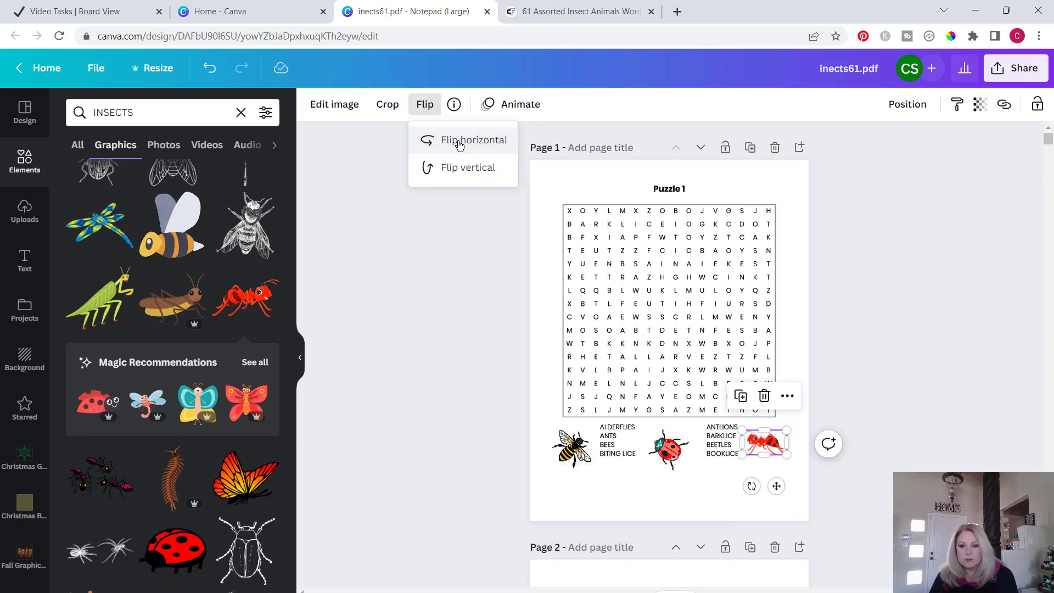
{"action": "left_click", "coordinate": [867, 391]}
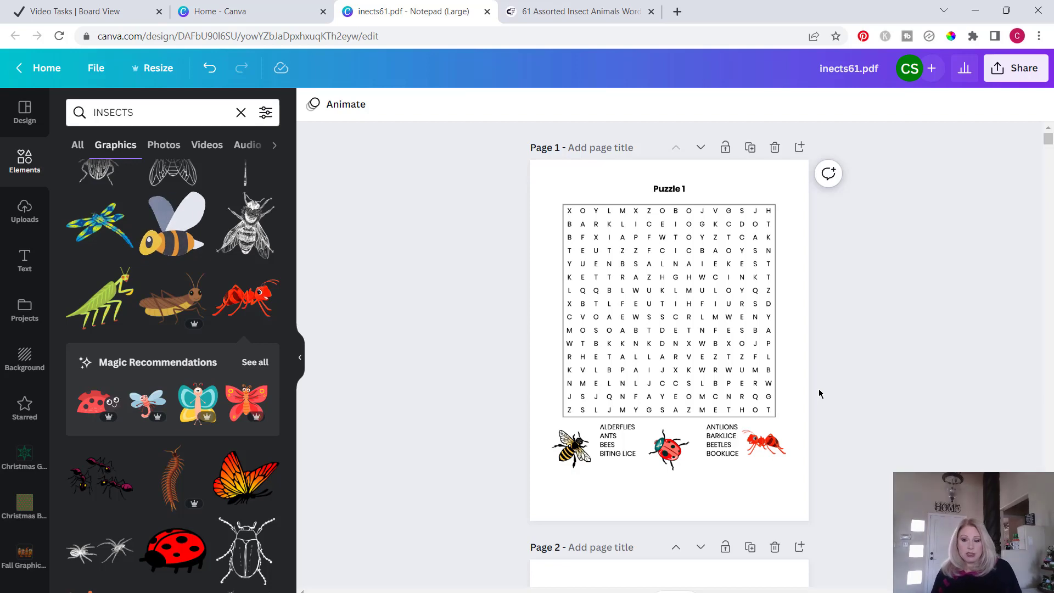
- Move the Puzzle 1 image and the three insect graphics down together to leave room for a title on page 1
{"action": "scroll", "coordinate": [819, 394], "scroll_direction": "down", "scroll_amount": 3}
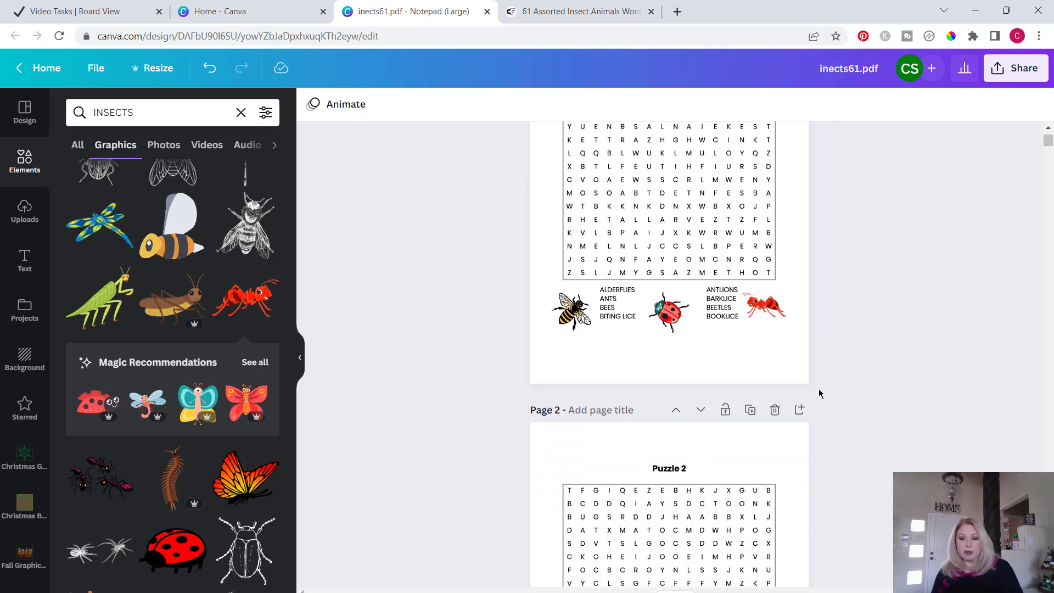
{"action": "scroll", "coordinate": [819, 394], "scroll_direction": "up", "scroll_amount": 3}
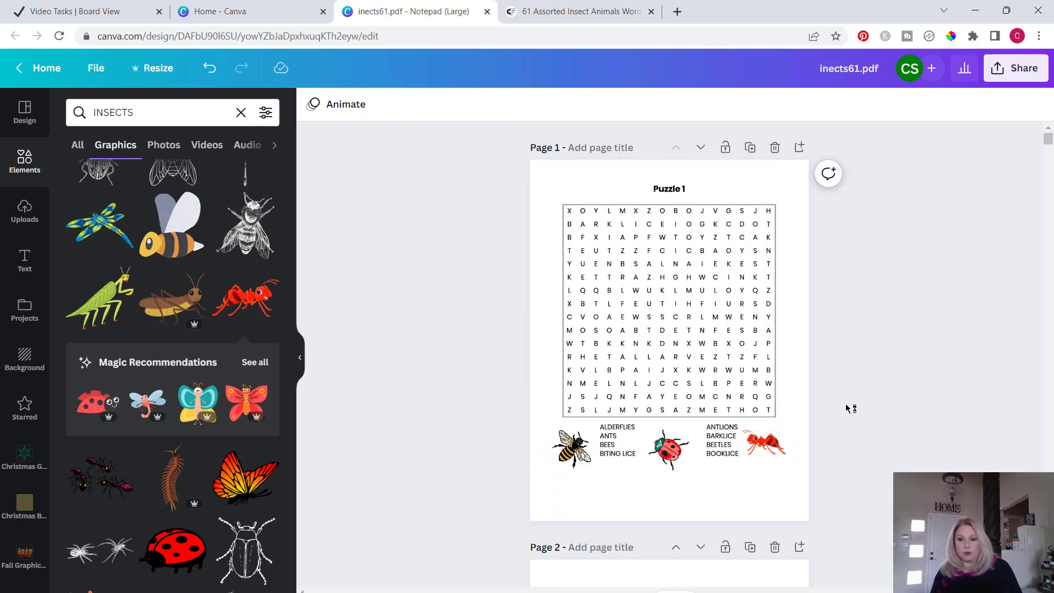
{"action": "scroll", "coordinate": [857, 409], "scroll_direction": "down", "scroll_amount": 10}
{"action": "scroll", "coordinate": [858, 410], "scroll_direction": "up", "scroll_amount": 7}
{"action": "scroll", "coordinate": [858, 410], "scroll_direction": "up", "scroll_amount": 3}
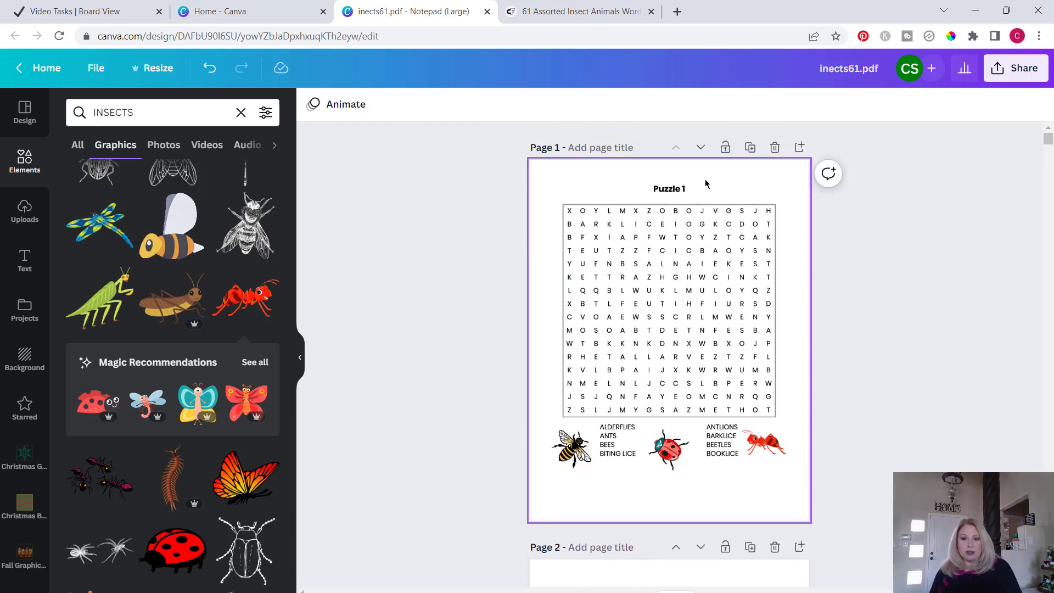
{"action": "left_click_drag", "start_coordinate": [542, 188], "coordinate": [821, 527]}
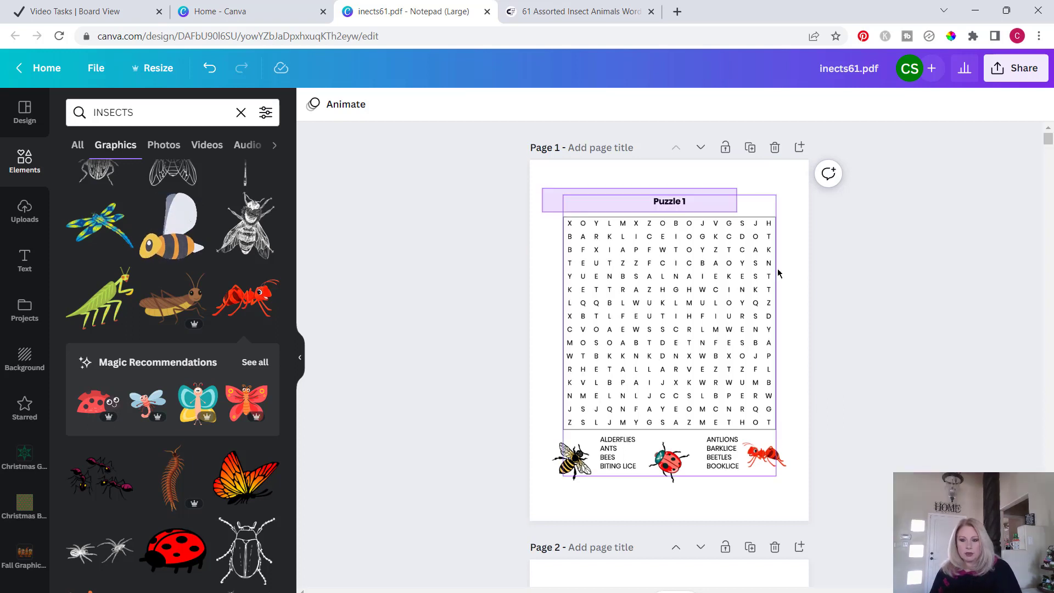
{"action": "left_click_drag", "start_coordinate": [712, 334], "coordinate": [710, 351]}
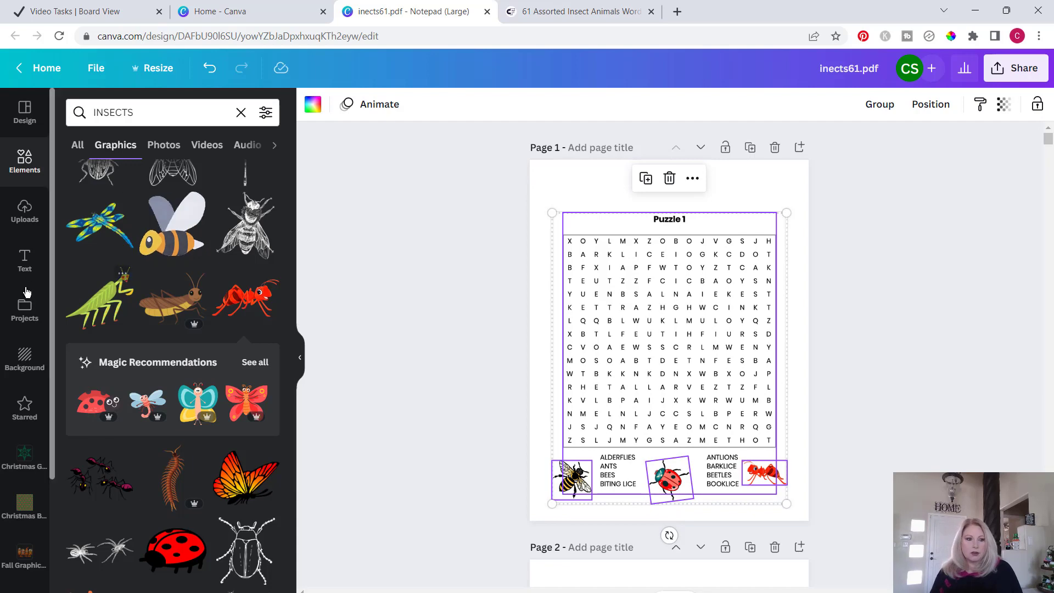
- Add a text box reading INSECT WORD SEARCH and place it above the Puzzle 1 heading
{"action": "left_click", "coordinate": [24, 263]}
{"action": "left_click", "coordinate": [173, 151]}
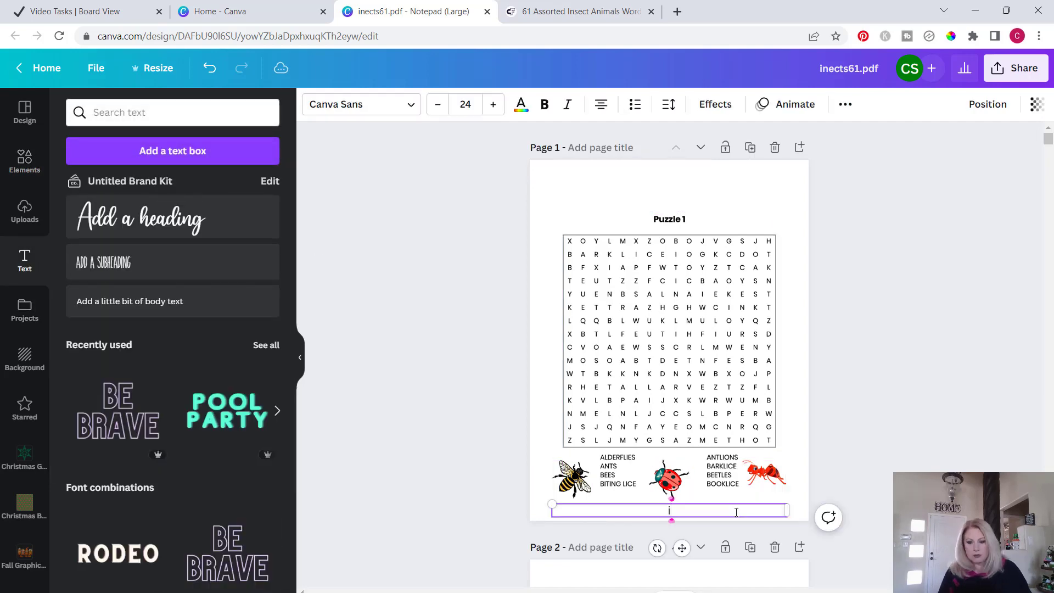
{"action": "key", "text": "Caps_Lock"}
{"action": "type", "text": "INSECT WORD SEARCH"}
{"action": "left_click", "coordinate": [889, 389]}
{"action": "left_click_drag", "start_coordinate": [692, 508], "coordinate": [687, 197]}
- Set the title's font to Insaniburger with Cheese, enlarge it to size 34.5, and center it above Puzzle 1
{"action": "left_click", "coordinate": [361, 104]}
{"action": "scroll", "coordinate": [192, 363], "scroll_direction": "down", "scroll_amount": 3}
{"action": "left_click", "coordinate": [184, 331]}
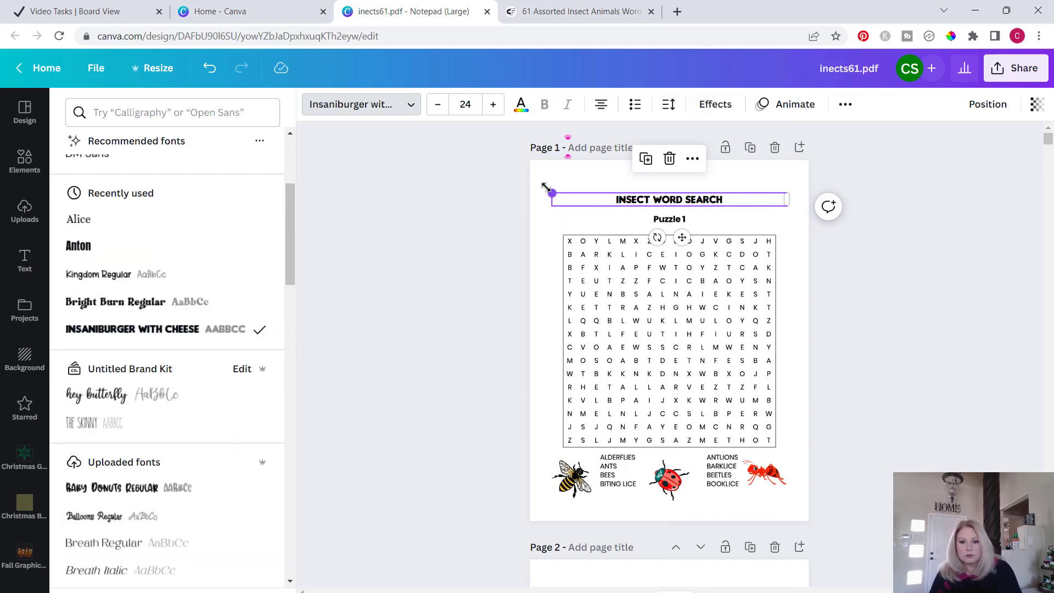
{"action": "left_click_drag", "start_coordinate": [551, 193], "coordinate": [441, 159]}
{"action": "mouse_move", "coordinate": [669, 205]}
{"action": "left_mouse_down"}
{"action": "mouse_move", "coordinate": [716, 217]}
{"action": "mouse_move", "coordinate": [674, 198]}
{"action": "left_mouse_up"}
{"action": "left_click", "coordinate": [877, 370]}
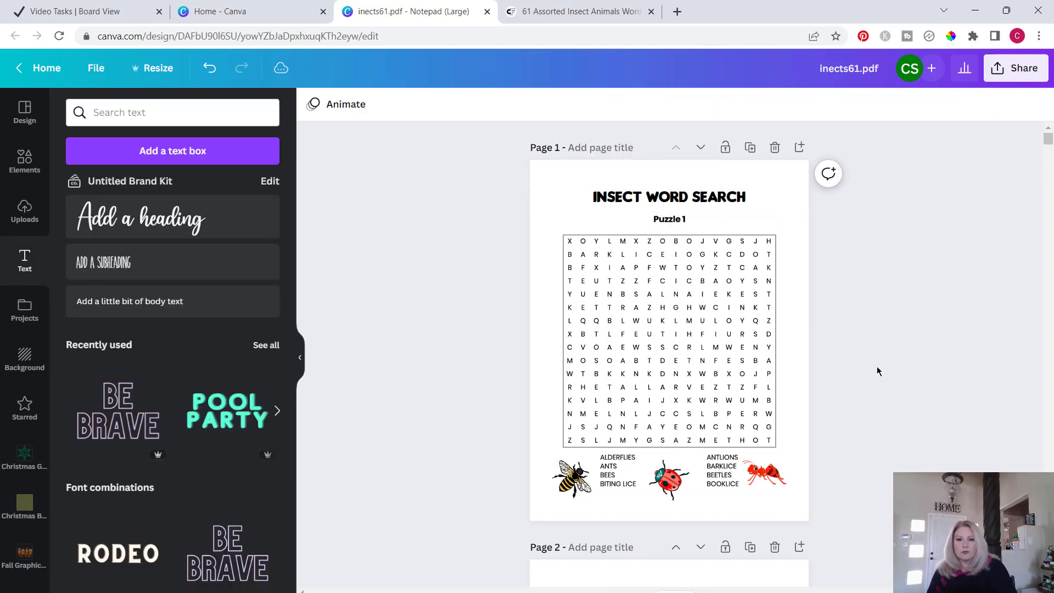
- Color the INSECT WORD SEARCH title with the bright red from the ant's photo colors
{"action": "left_click", "coordinate": [707, 203]}
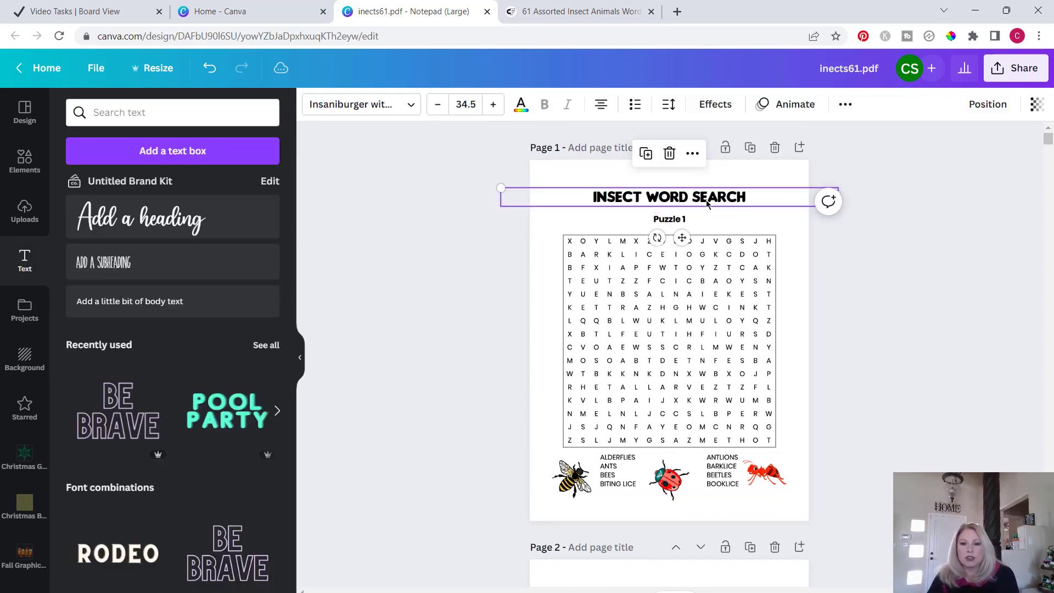
{"action": "left_click", "coordinate": [521, 104]}
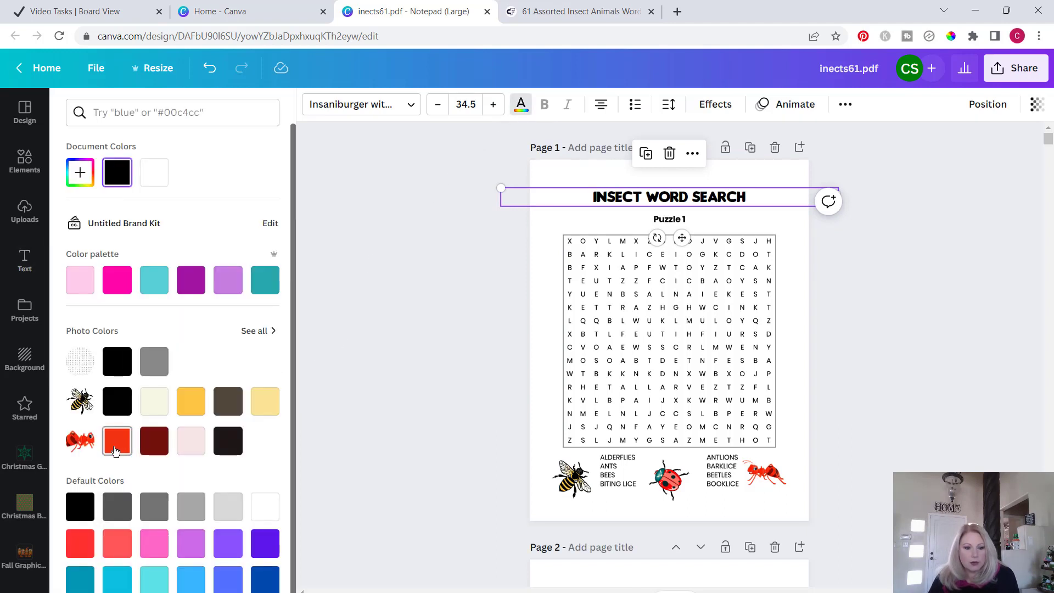
{"action": "left_click", "coordinate": [116, 448]}
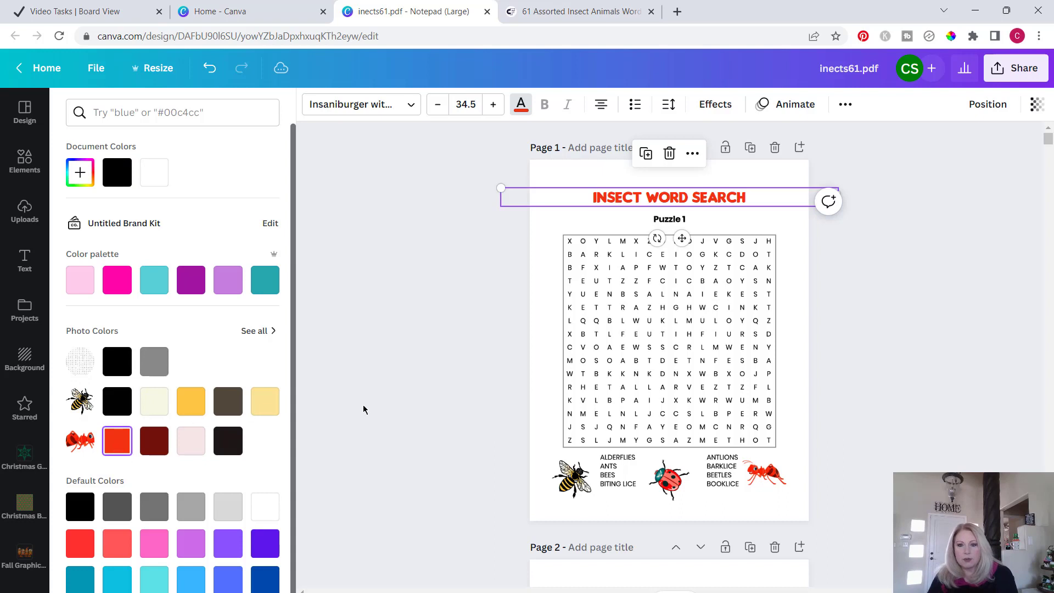
{"action": "key", "text": "Escape"}
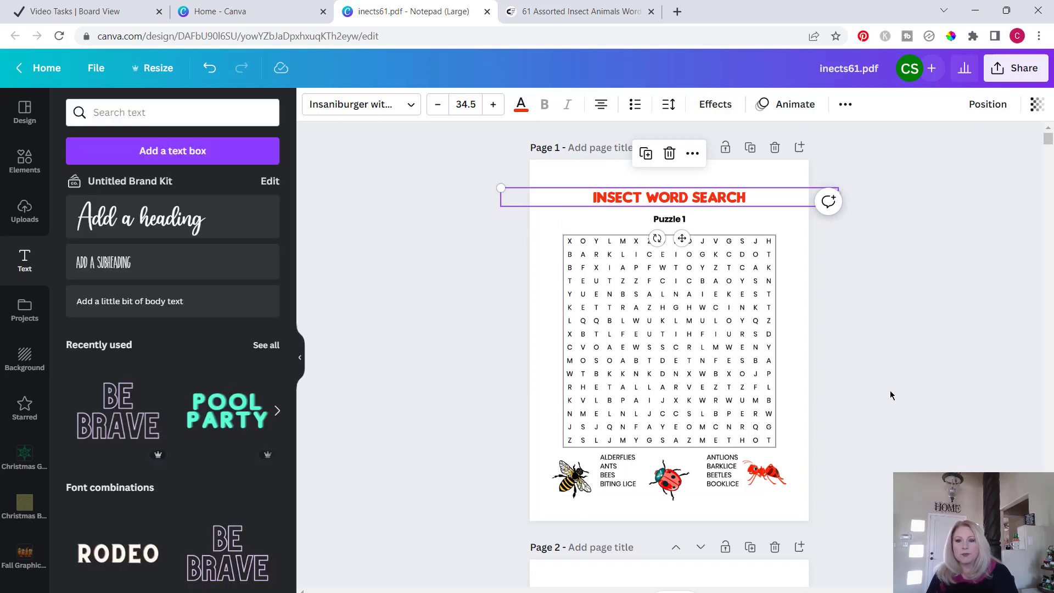
{"action": "scroll", "coordinate": [878, 383], "scroll_direction": "down", "scroll_amount": 2}
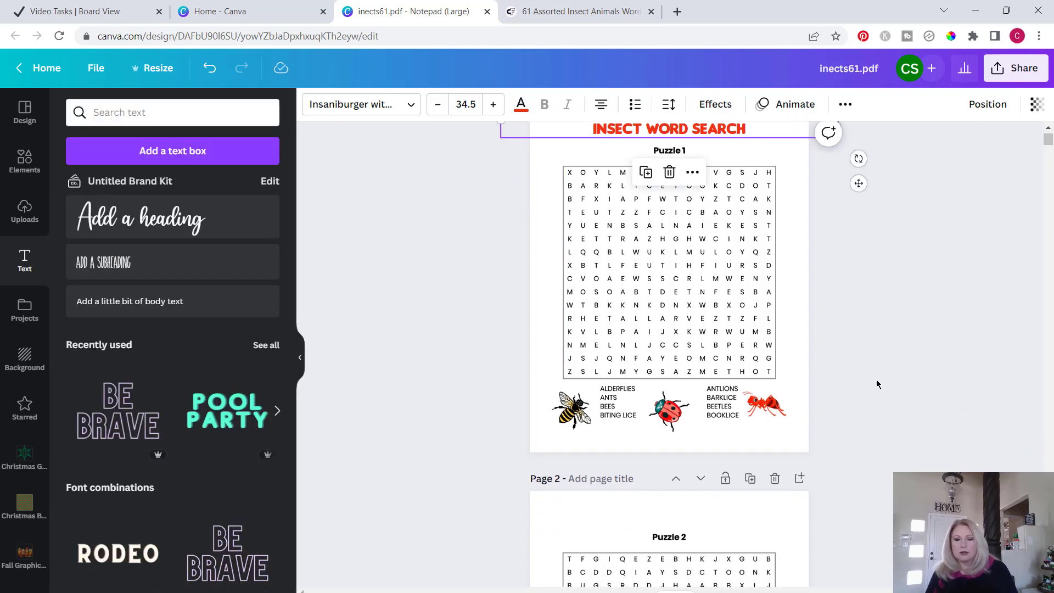
{"action": "scroll", "coordinate": [876, 384], "scroll_direction": "up", "scroll_amount": 2}
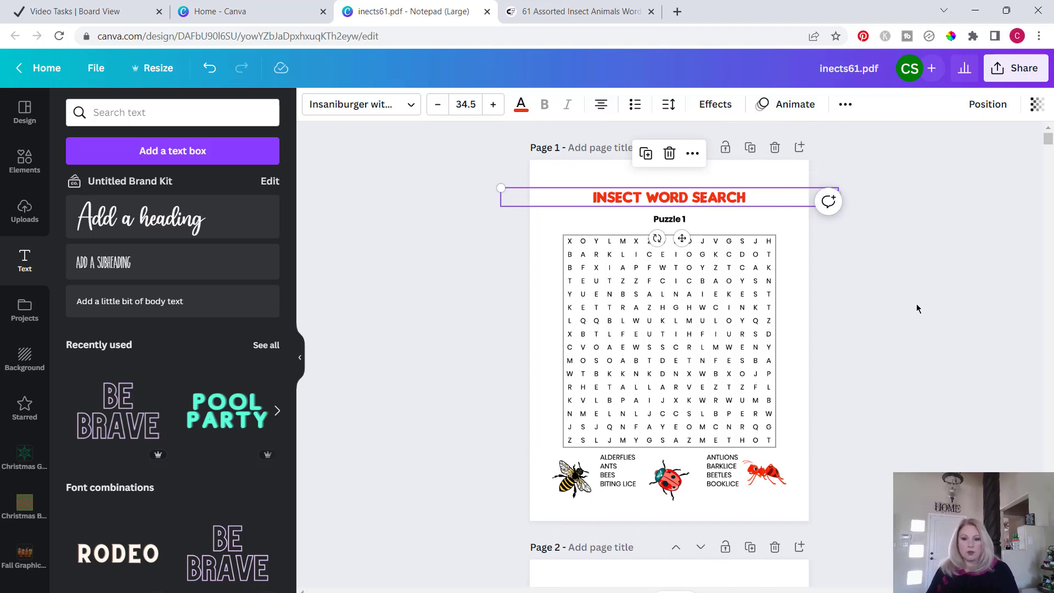
- Rename the design as INSECT WORD SEARCH
{"action": "left_click", "coordinate": [855, 300]}
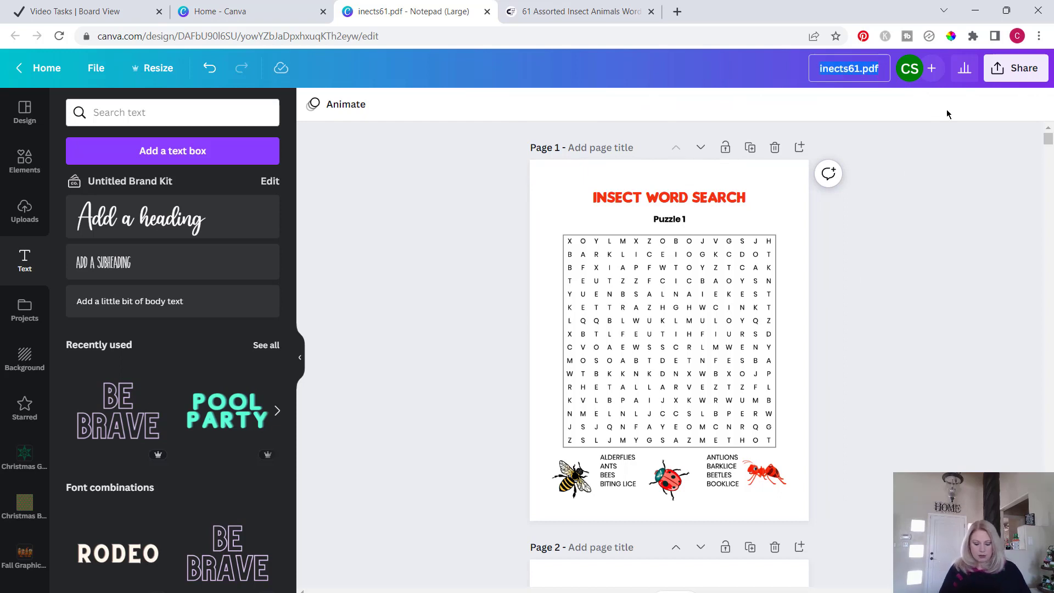
{"action": "type", "text": "INSEC"}
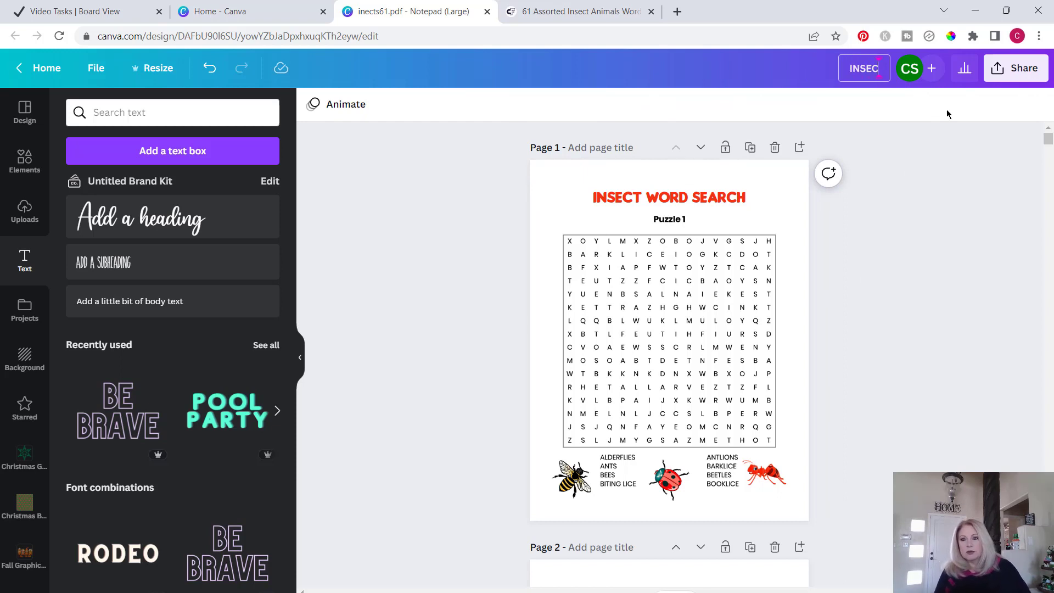
{"action": "type", "text": "T WORD SE"}
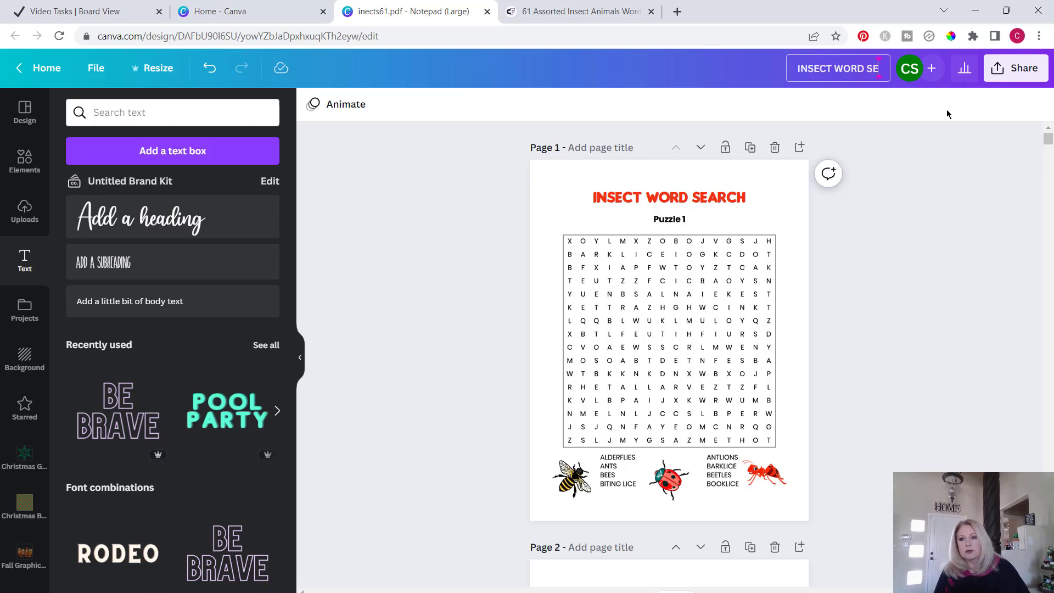
{"action": "type", "text": "ARCH"}
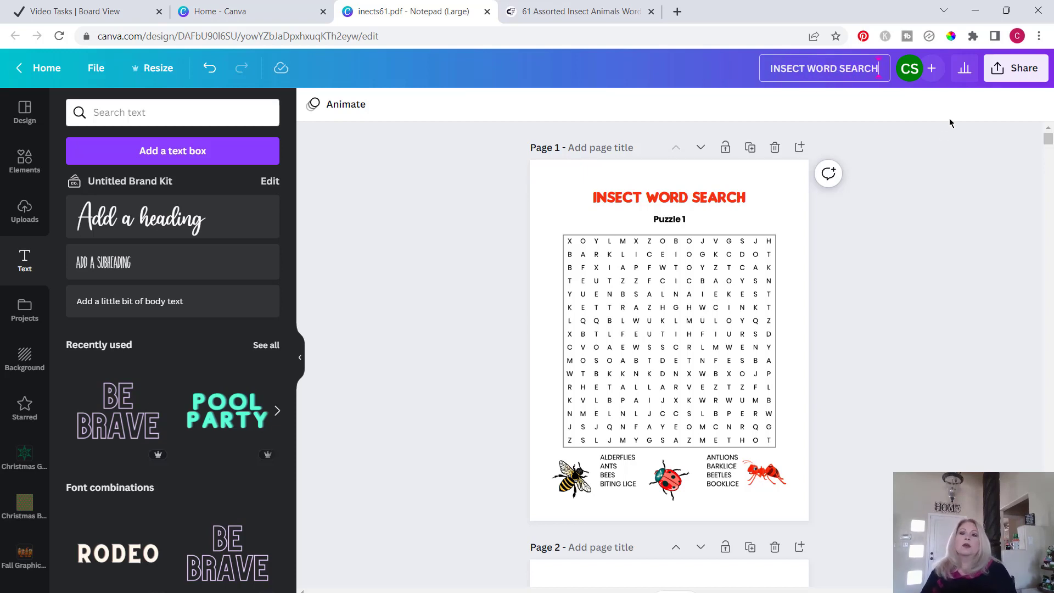
- Set up the design's download as a PDF Print file with Flatten PDF enabled
{"action": "left_click", "coordinate": [1016, 68]}
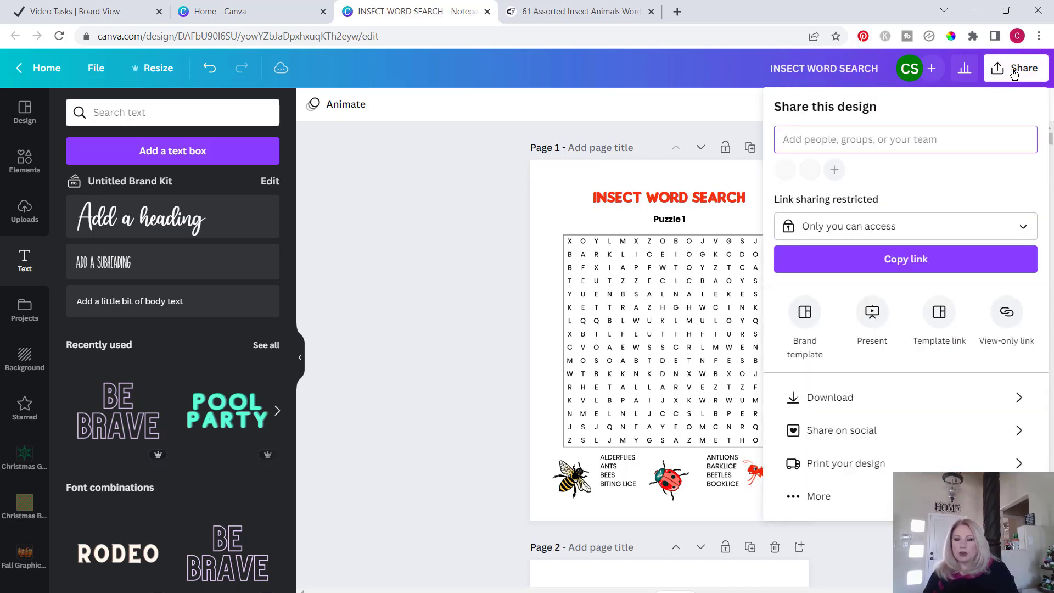
{"action": "left_click", "coordinate": [1018, 402]}
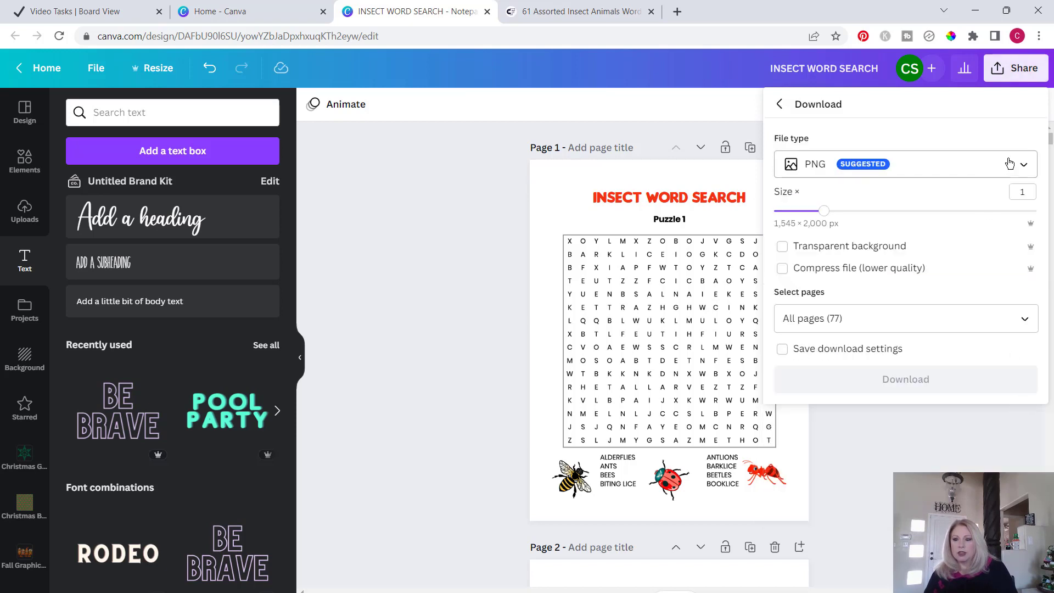
{"action": "left_click", "coordinate": [1024, 171]}
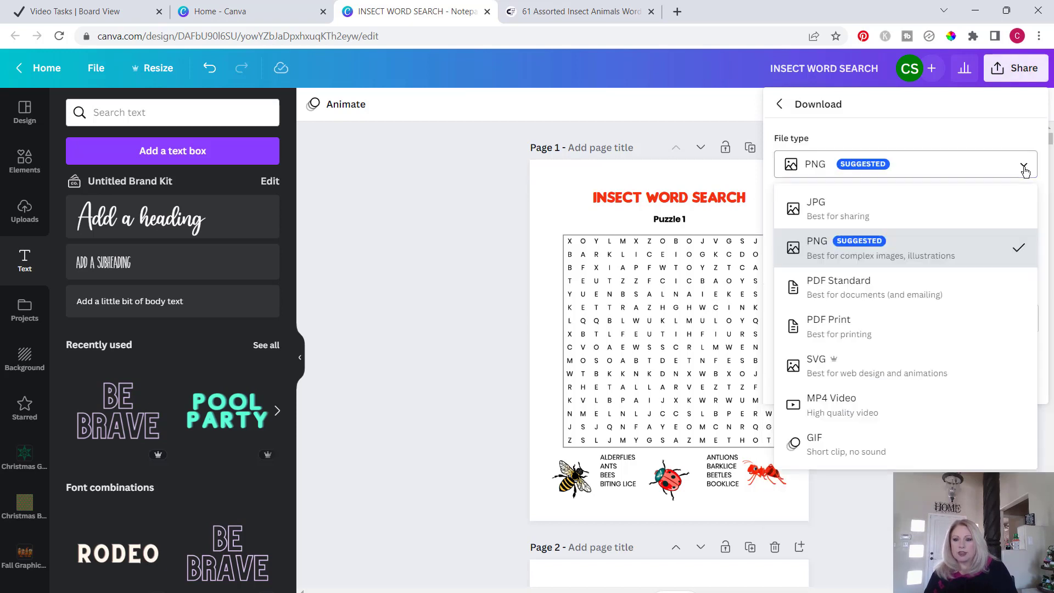
{"action": "left_click", "coordinate": [858, 335]}
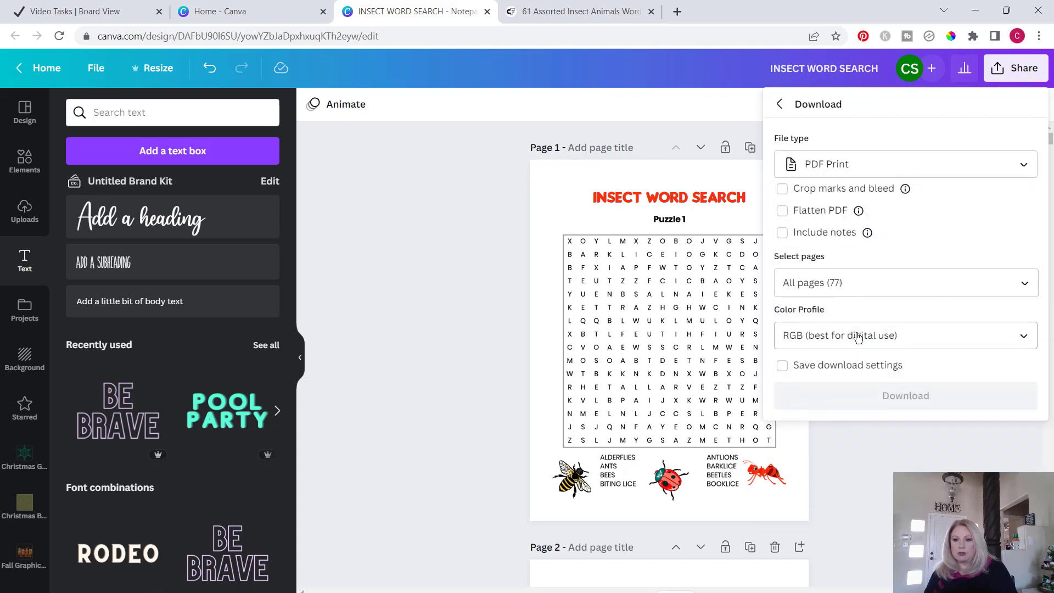
{"action": "left_click", "coordinate": [783, 212]}
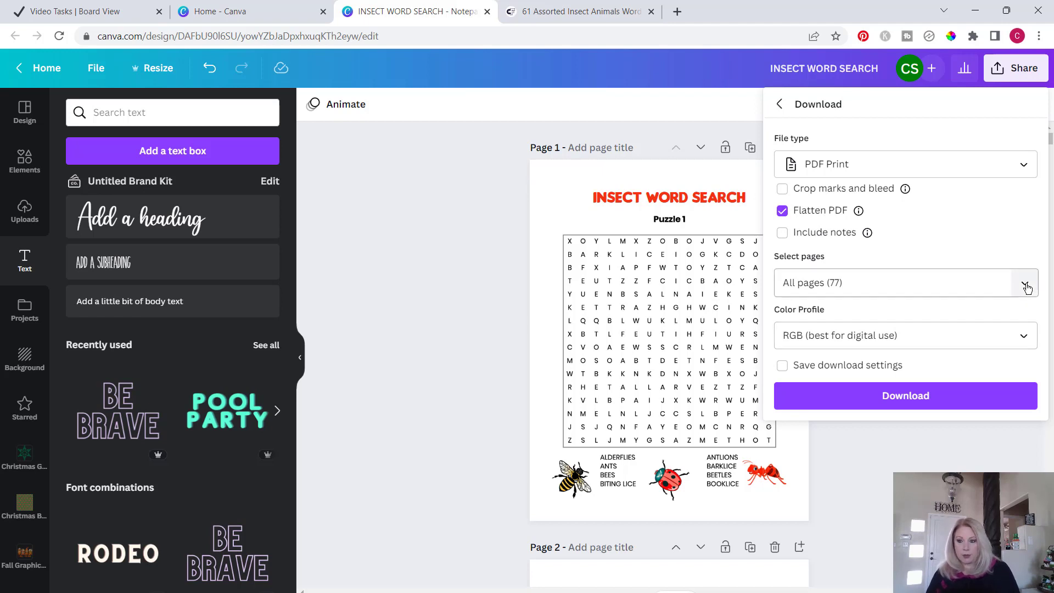
- Keep all 77 pages and the RGB color profile selected, and start the download
{"action": "left_click", "coordinate": [1026, 286]}
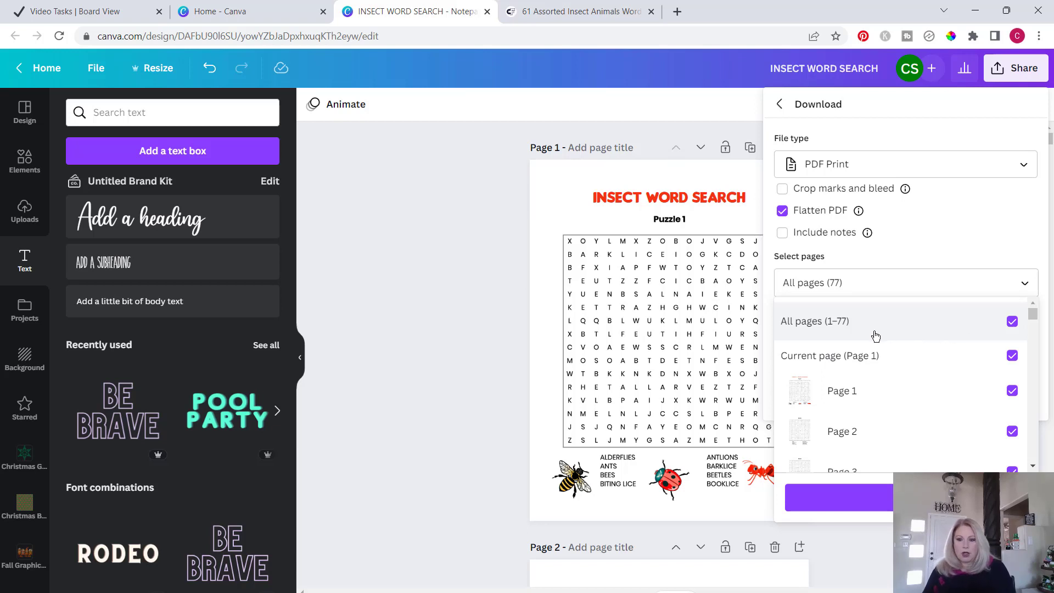
{"action": "left_click", "coordinate": [911, 498]}
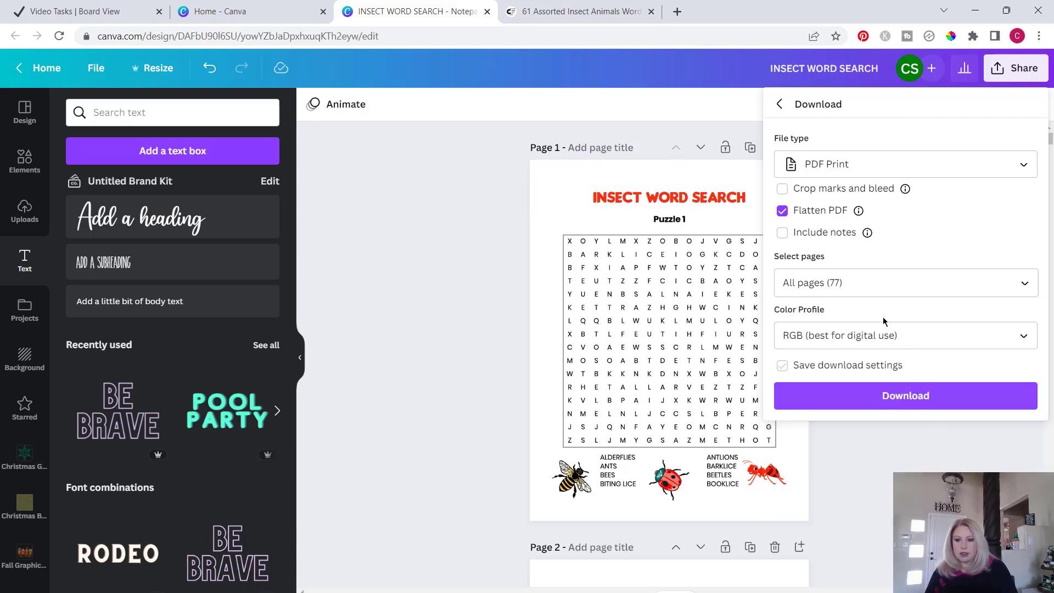
{"action": "left_click", "coordinate": [1024, 339]}
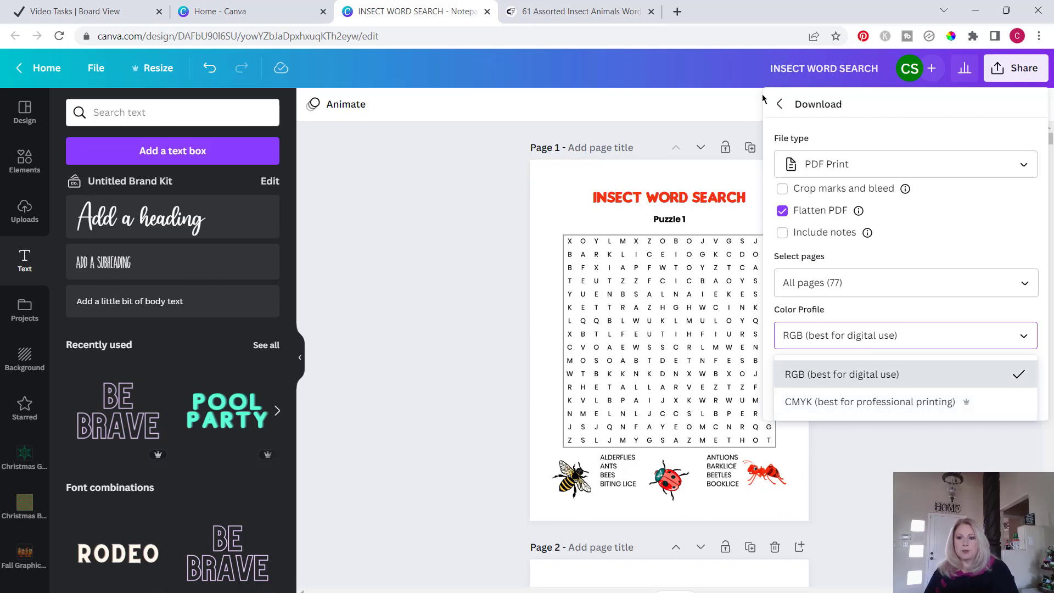
{"action": "left_click", "coordinate": [840, 377]}
{"action": "left_click", "coordinate": [914, 406]}
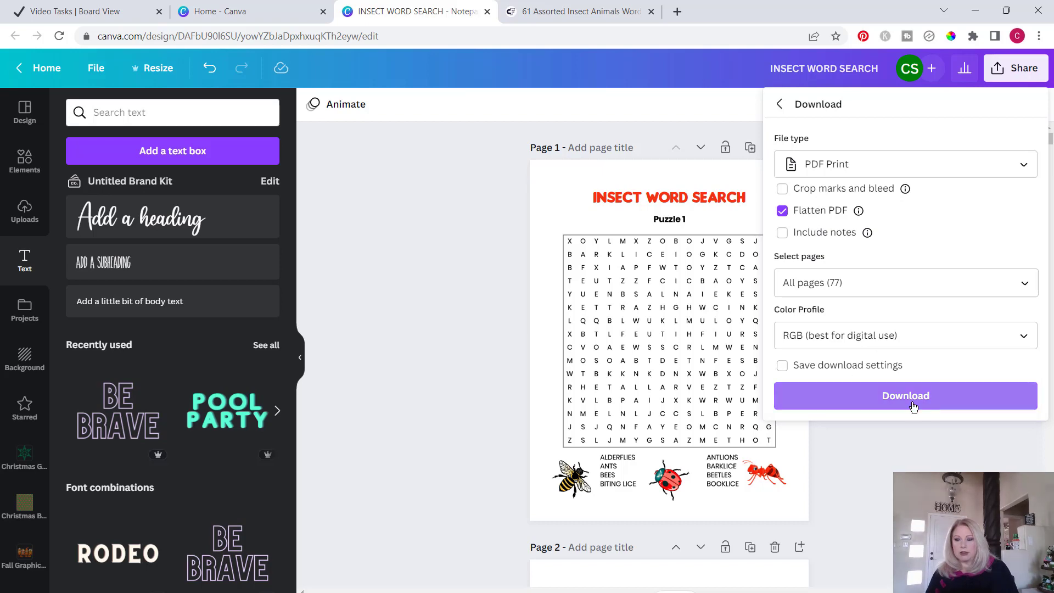